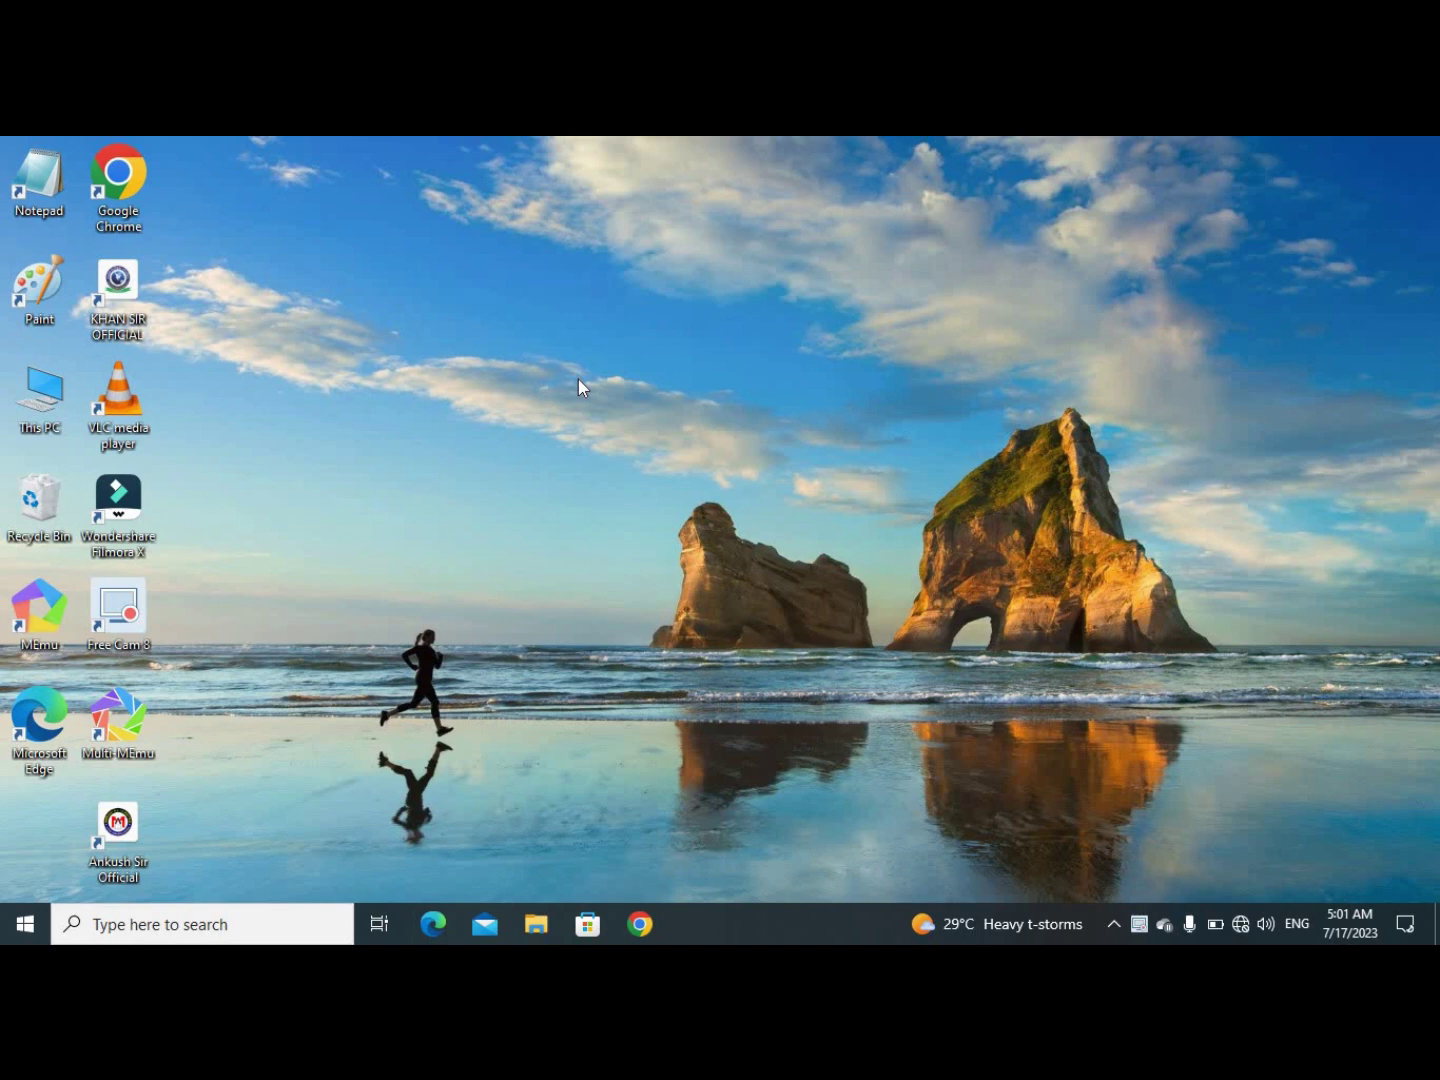
Open Local Disk (D:) from This PC in a maximized File Explorer window
double_click(31, 410)
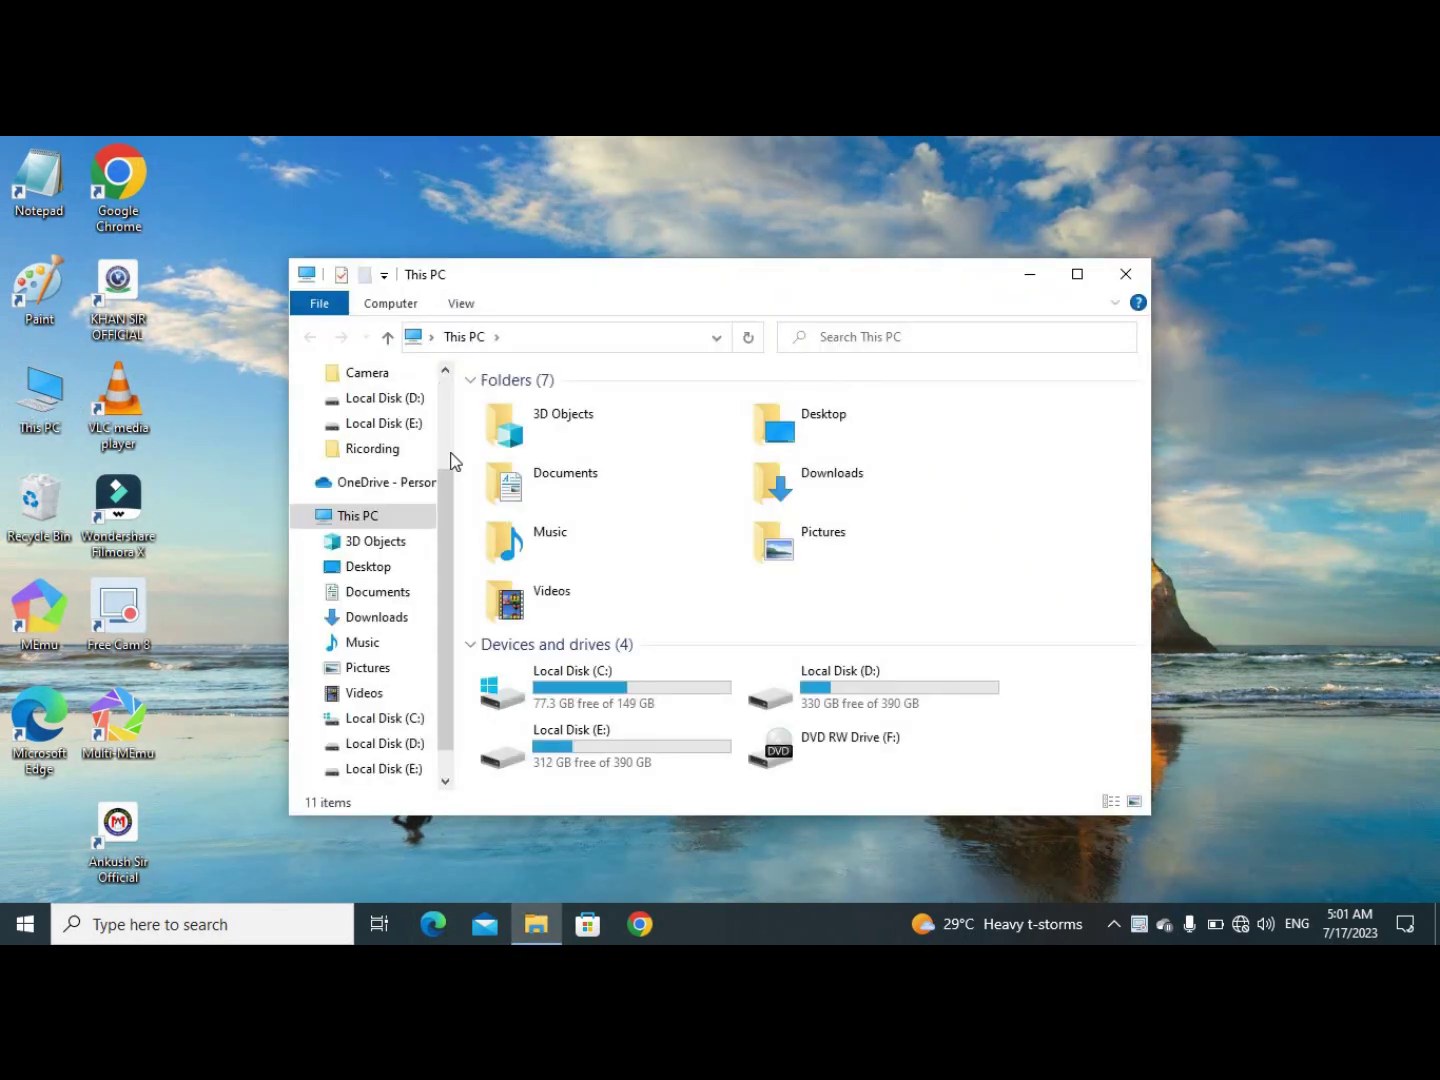
click(1075, 278)
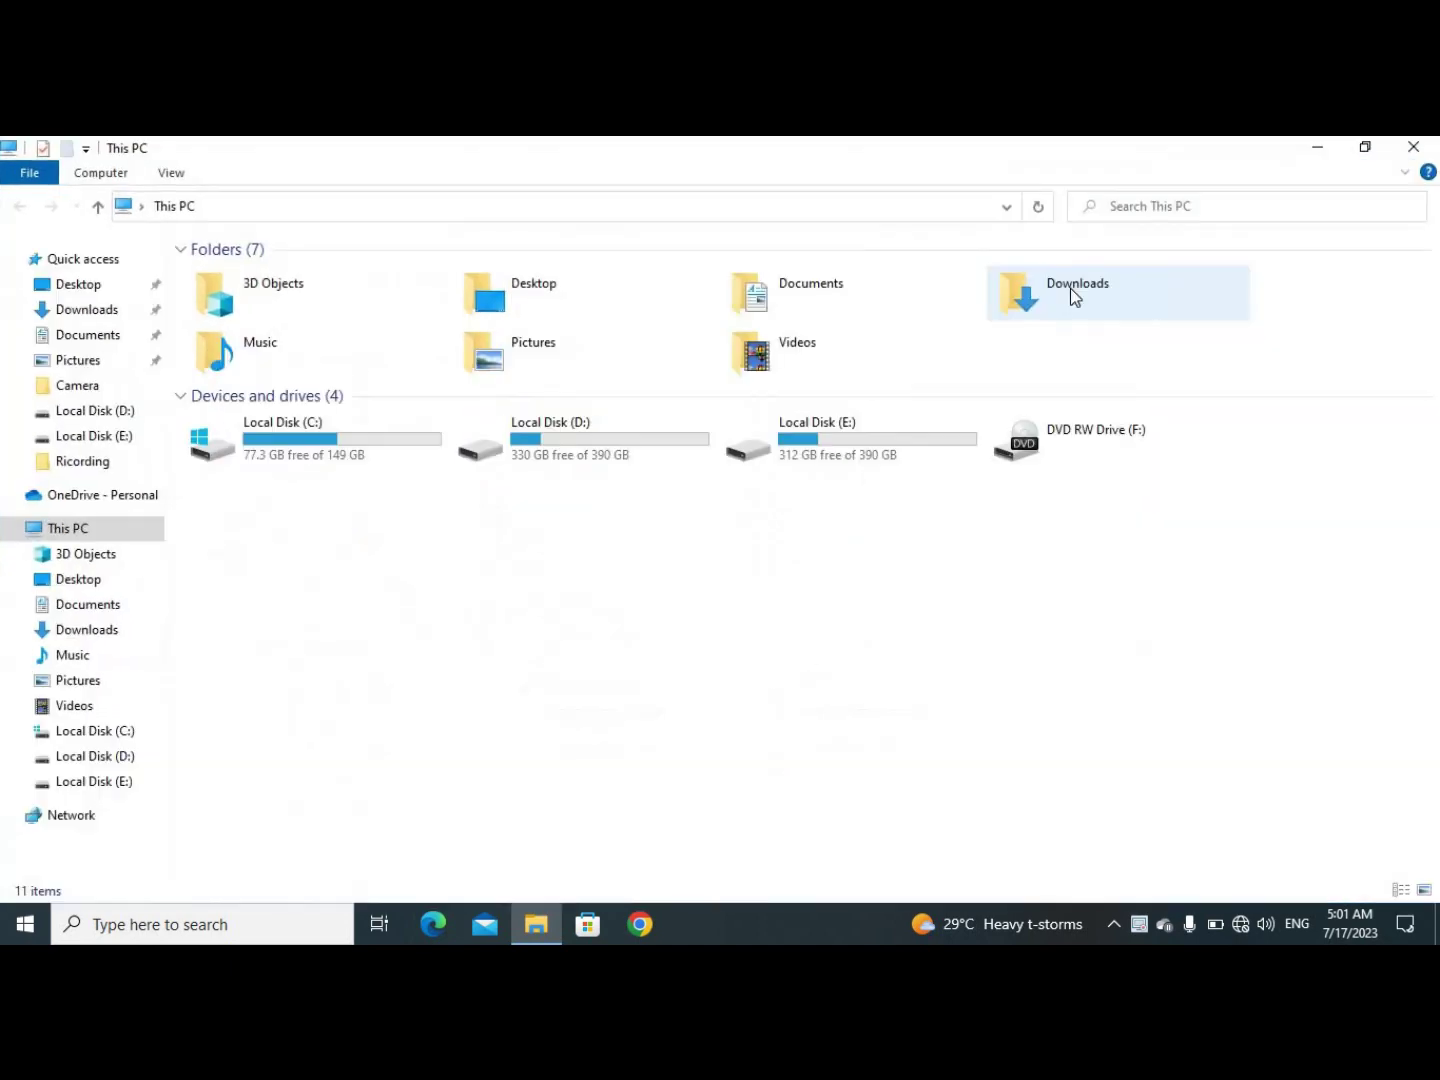
double_click(617, 416)
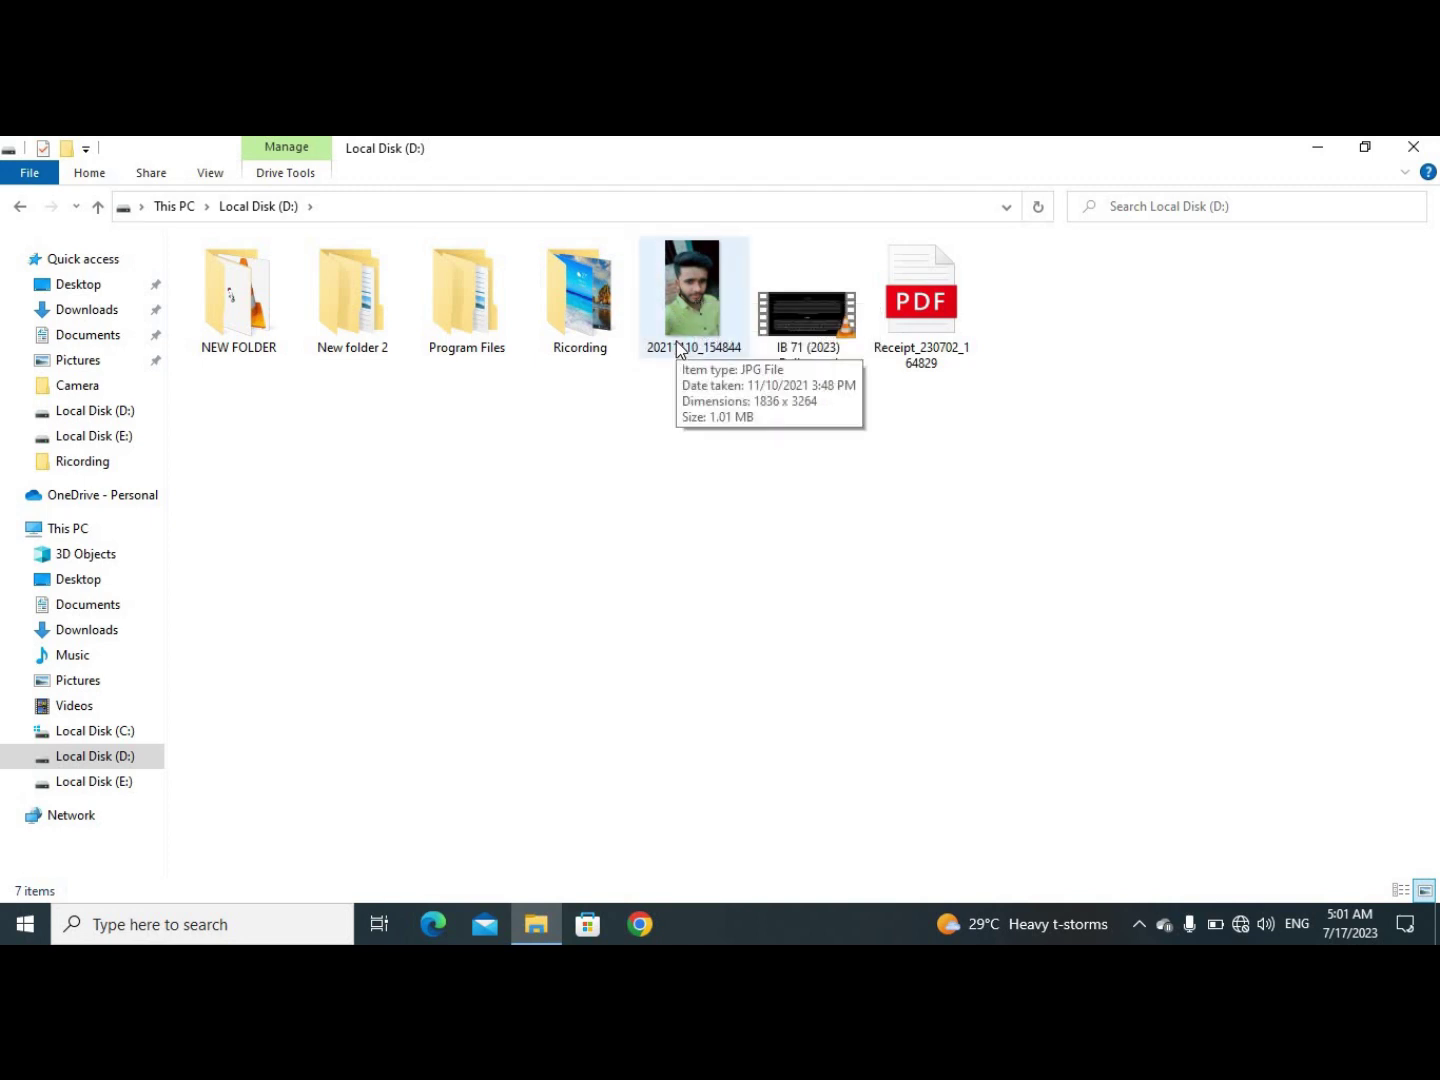
Open the photo 20211110_154844.jpg in Photos from its right-click menu
mouse_move(691, 295)
click(706, 333)
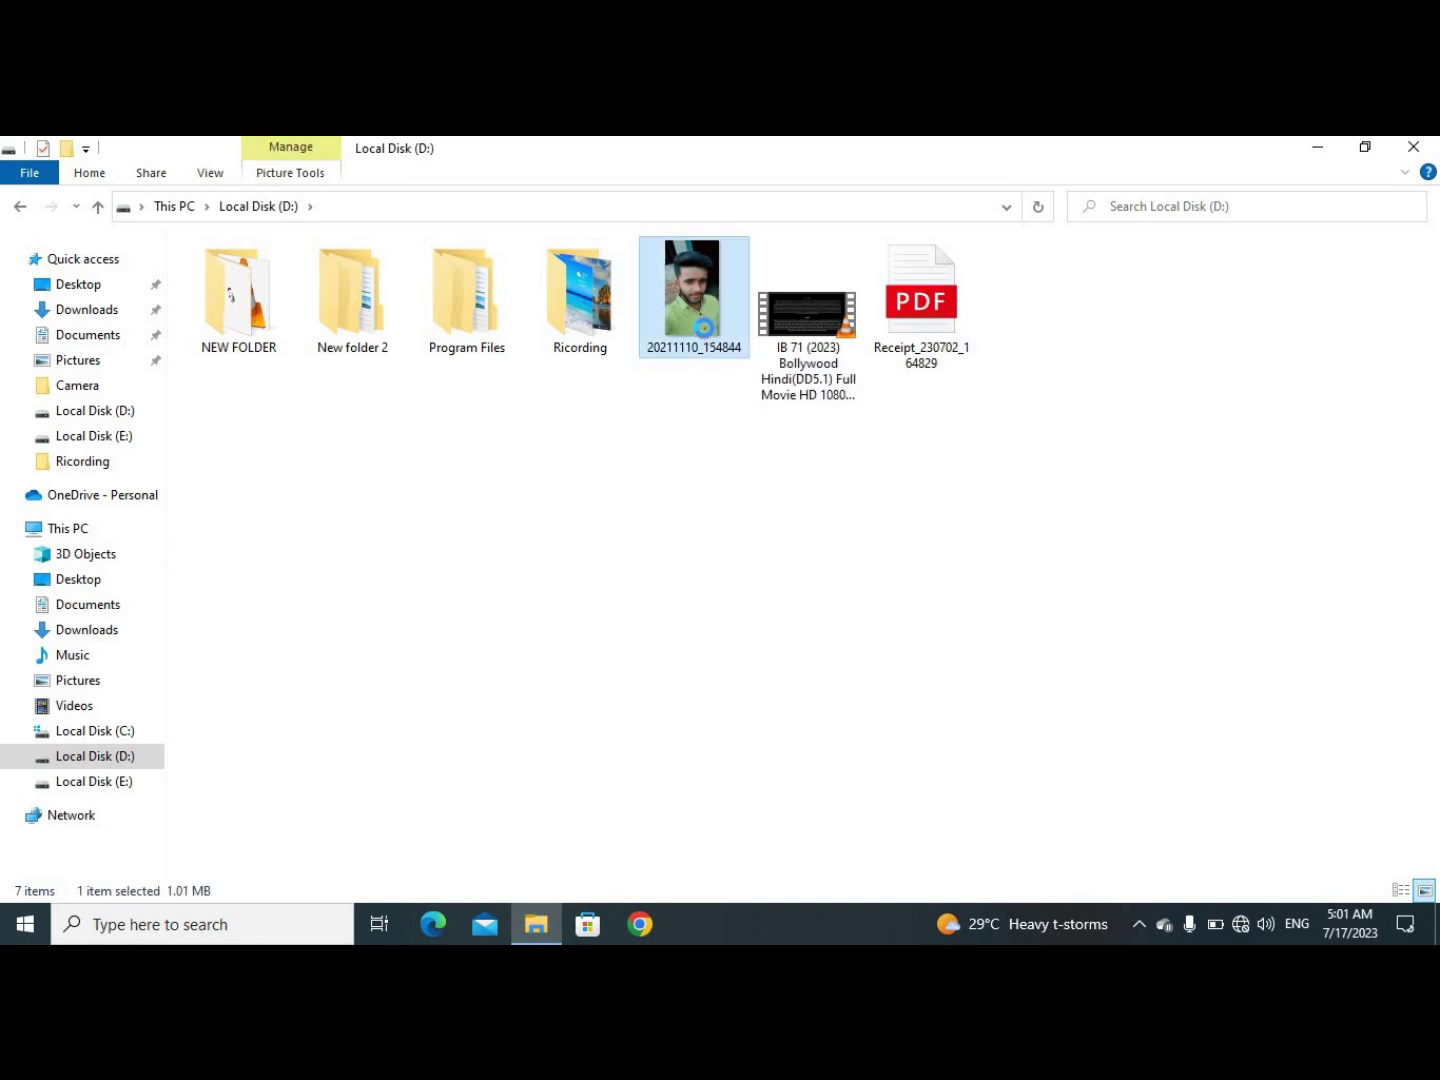
right_click(703, 333)
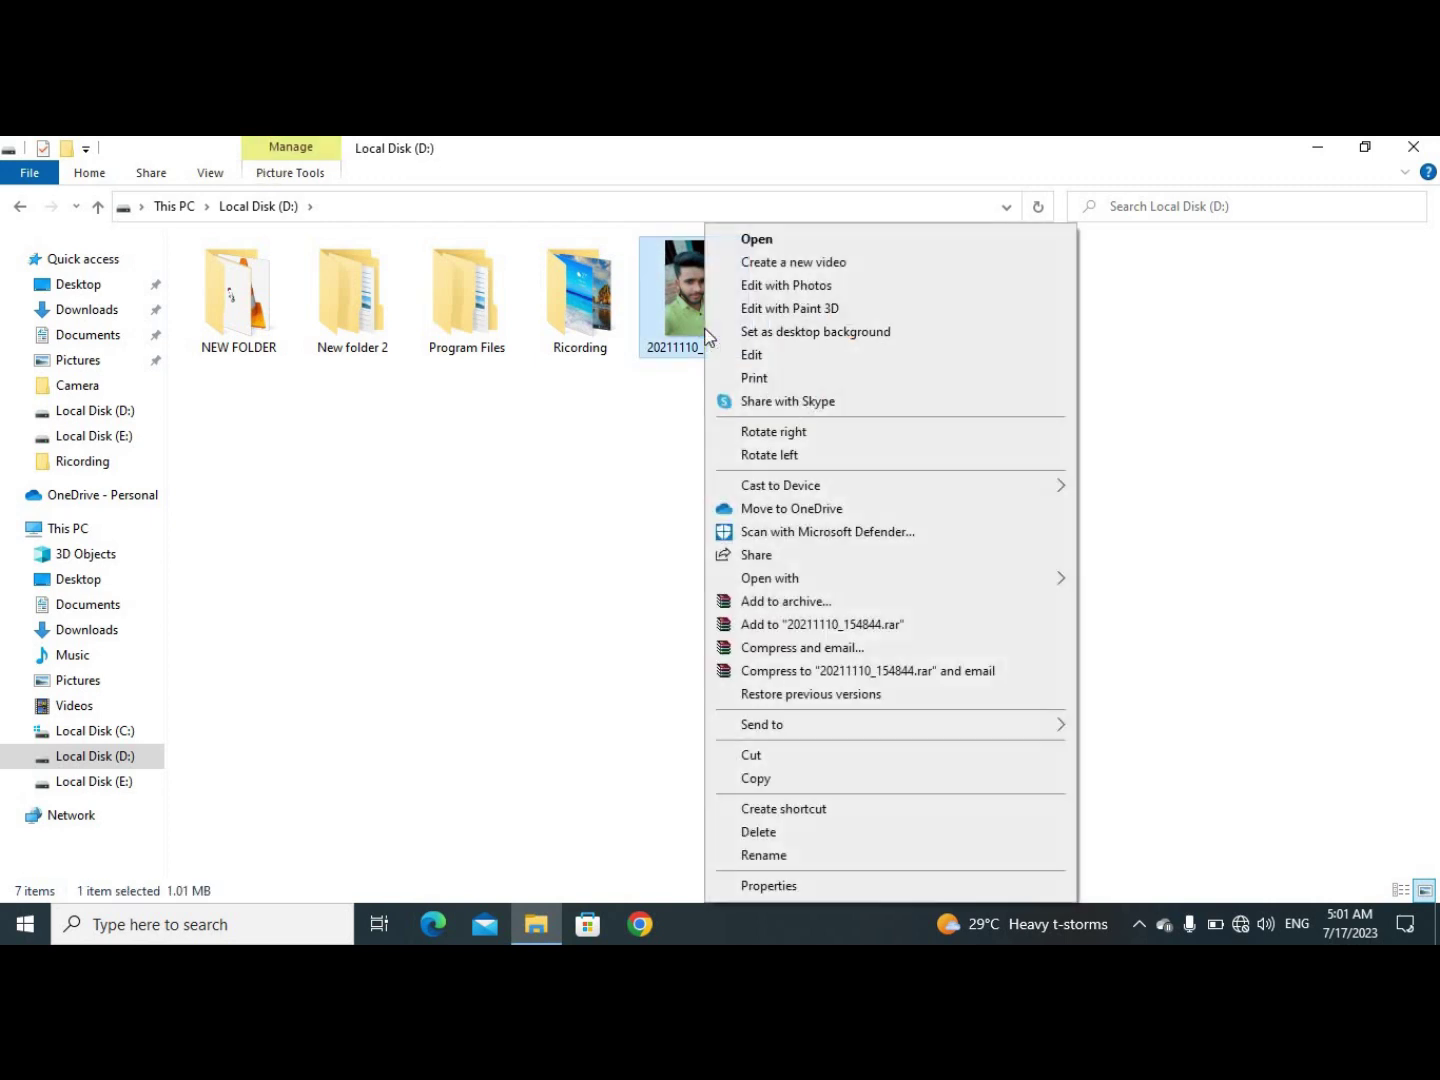
click(750, 241)
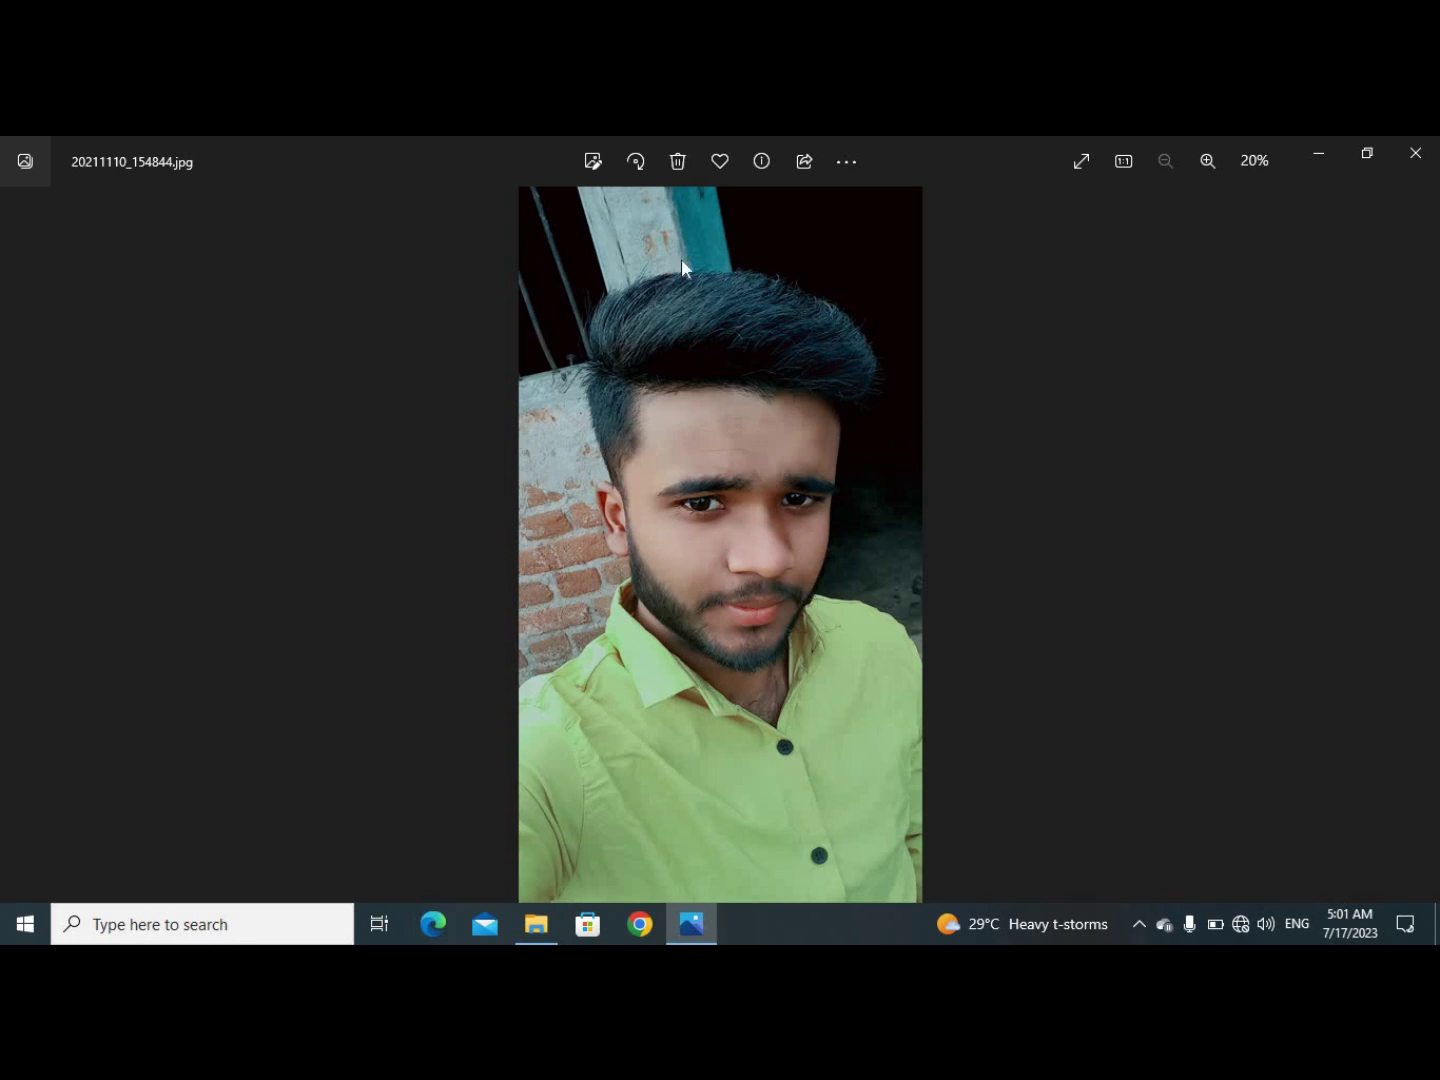
Open the Resize image dialog from the photo's See more menu
click(842, 163)
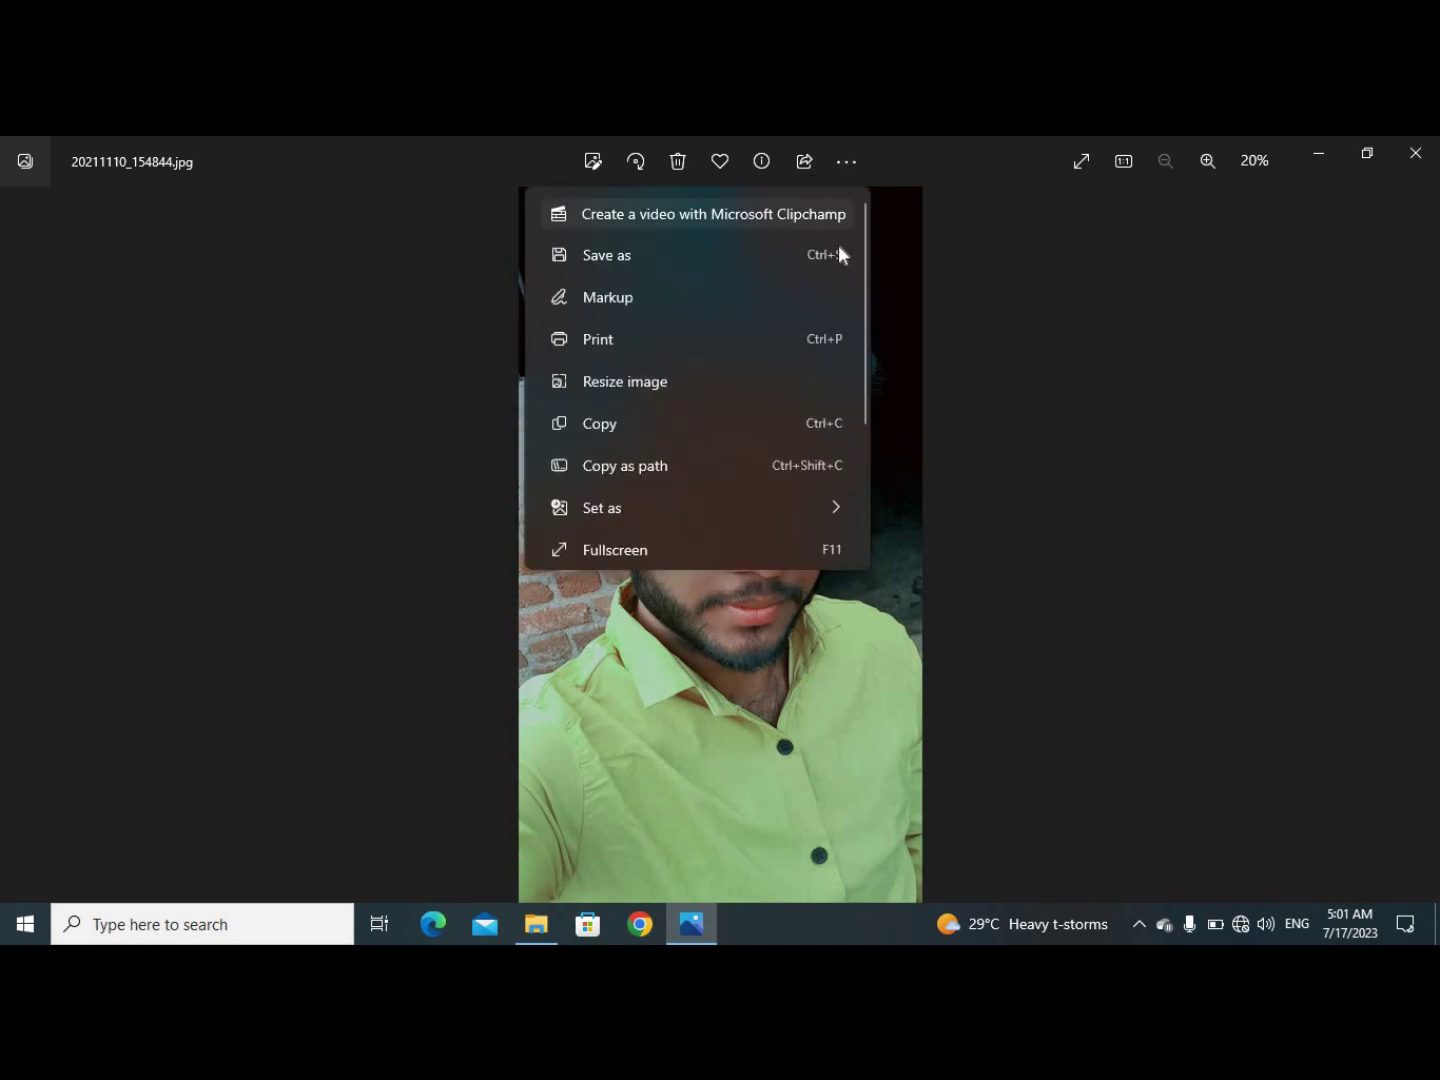
click(812, 380)
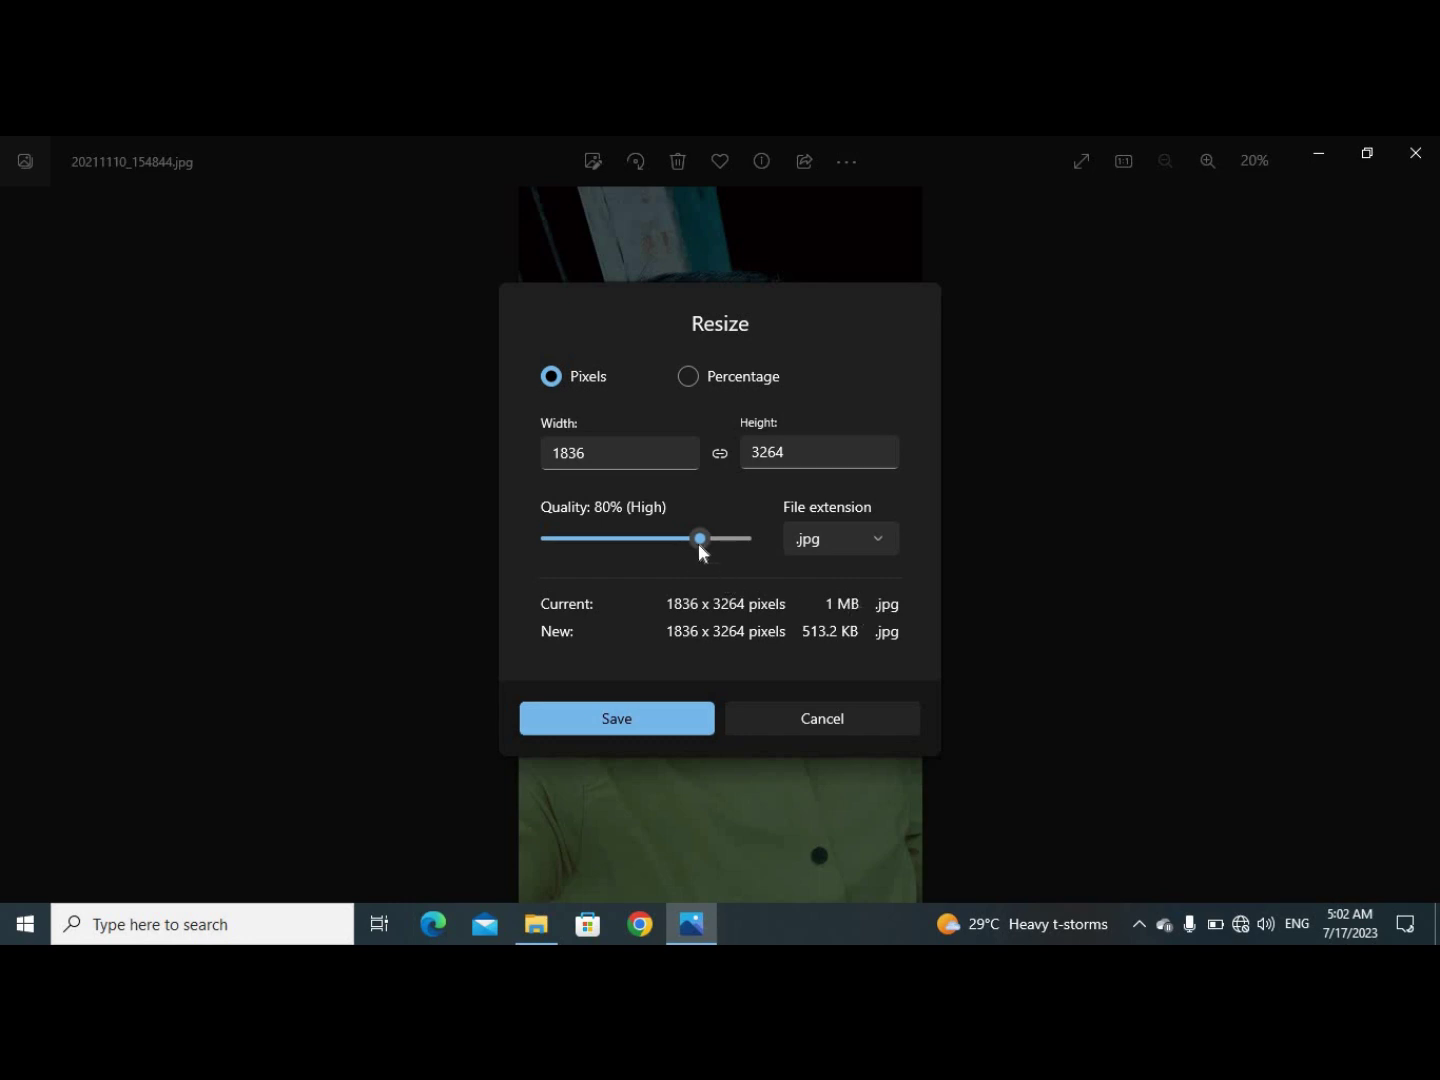
Lower the resize Quality slider to 10%, bringing the new size to 136.6 KB
mouse_move(700, 539)
drag(698, 541, 747, 542)
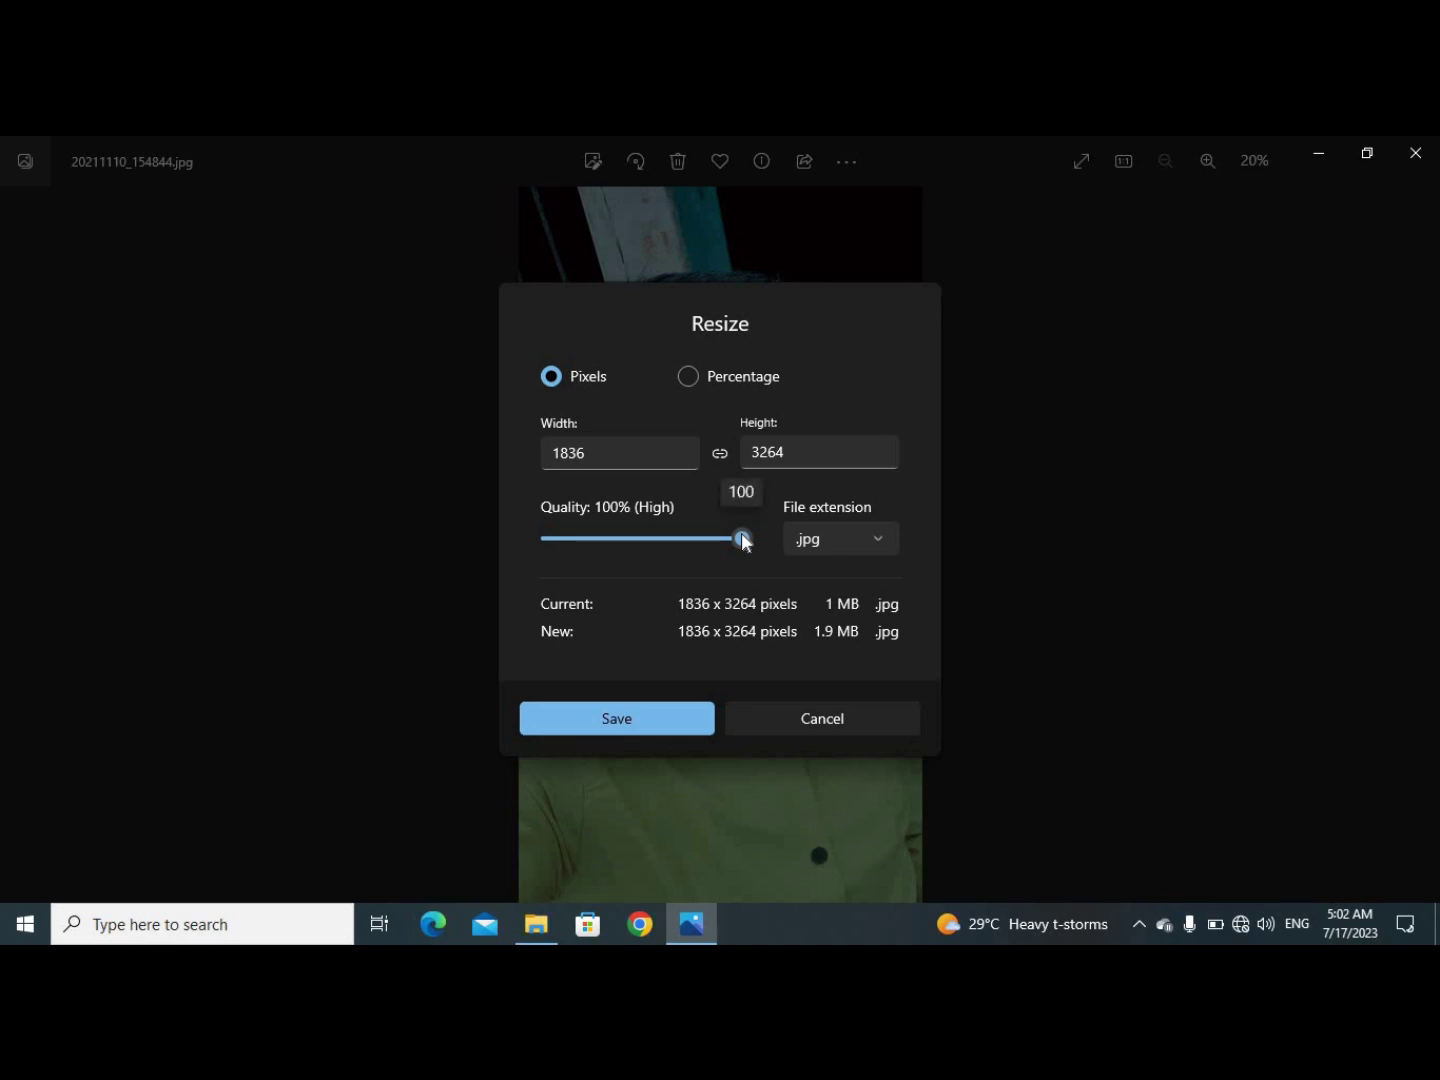
drag(742, 538, 704, 541)
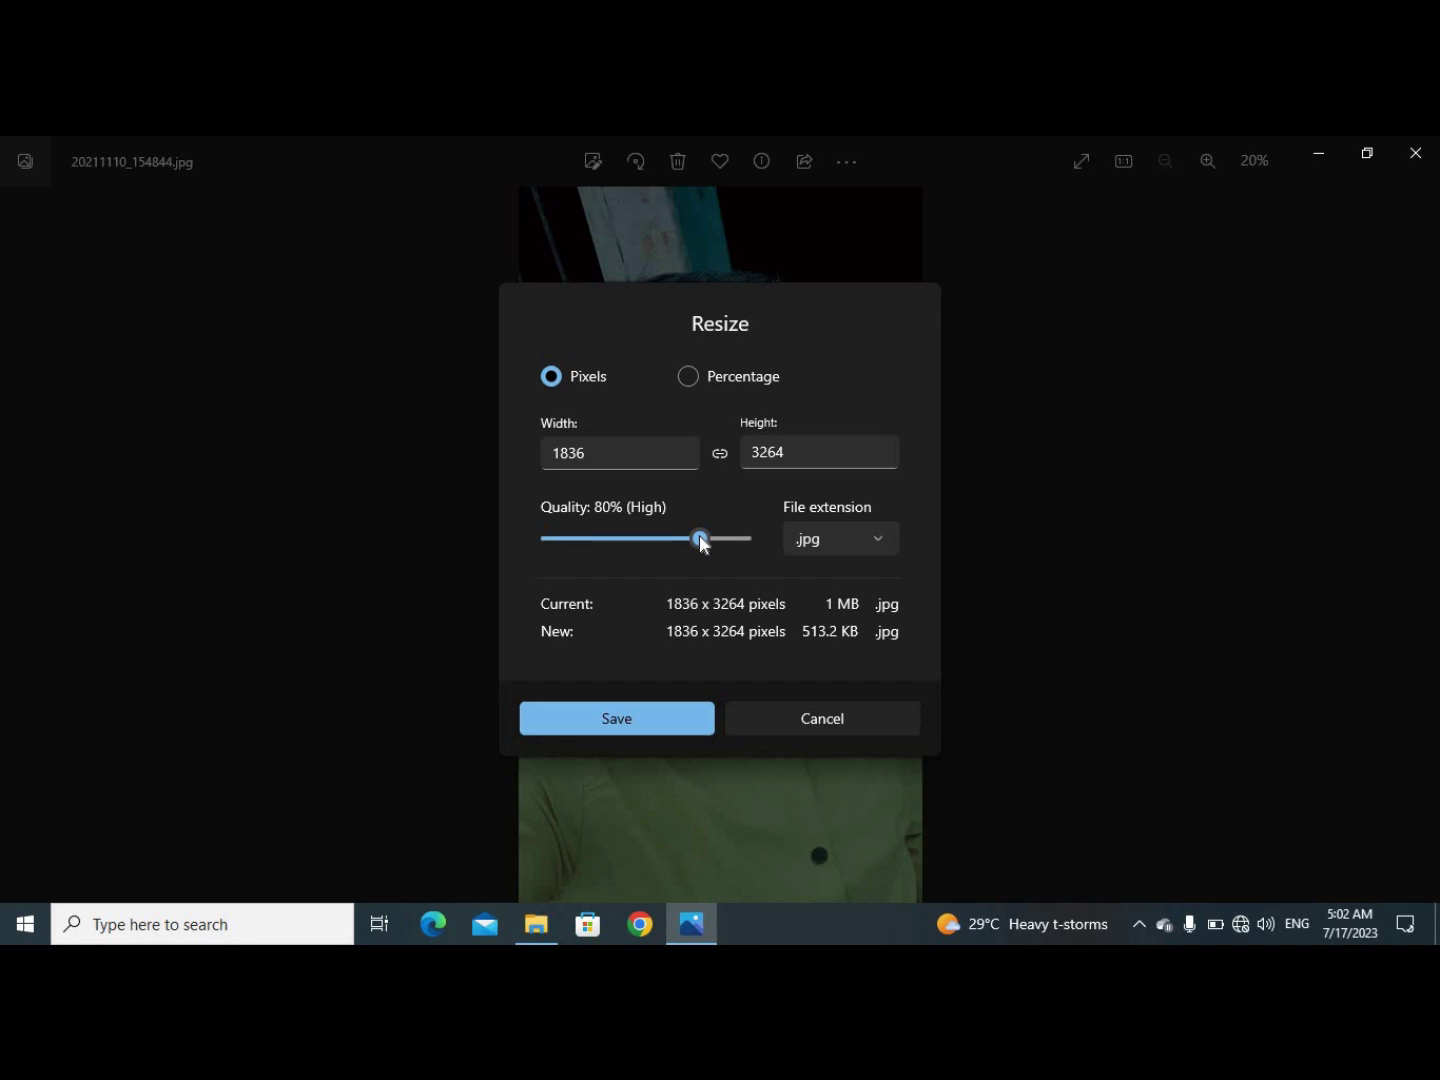
drag(702, 539, 633, 539)
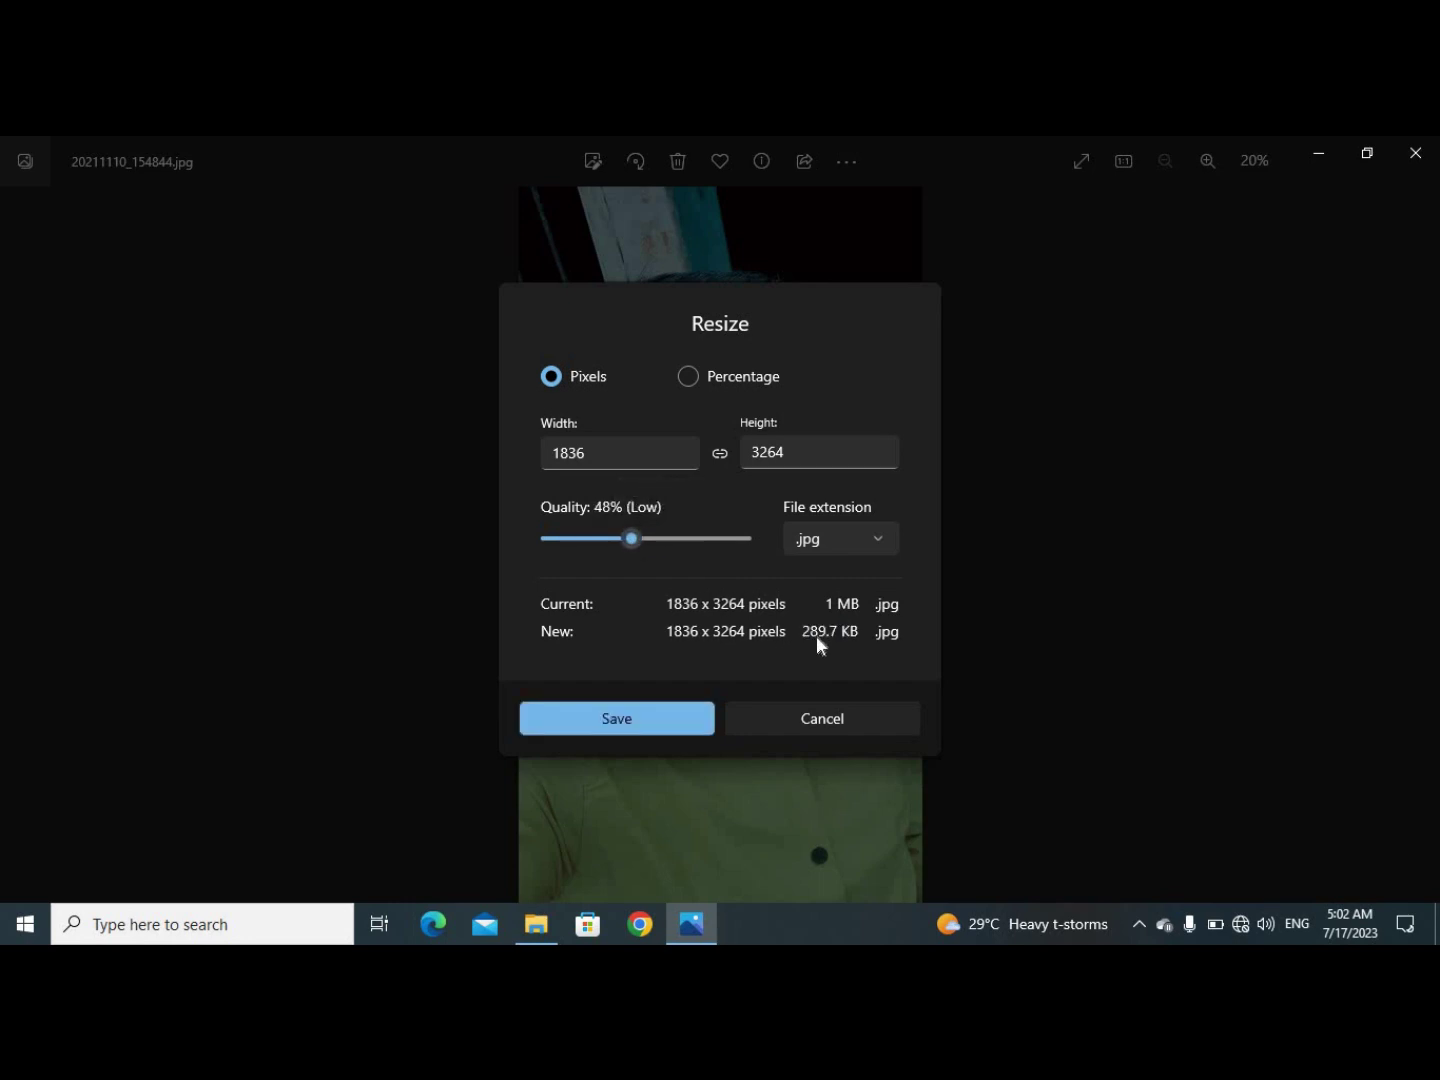
drag(631, 538, 548, 538)
Keep .jpg as the output format and Pixels as the size unit
click(841, 542)
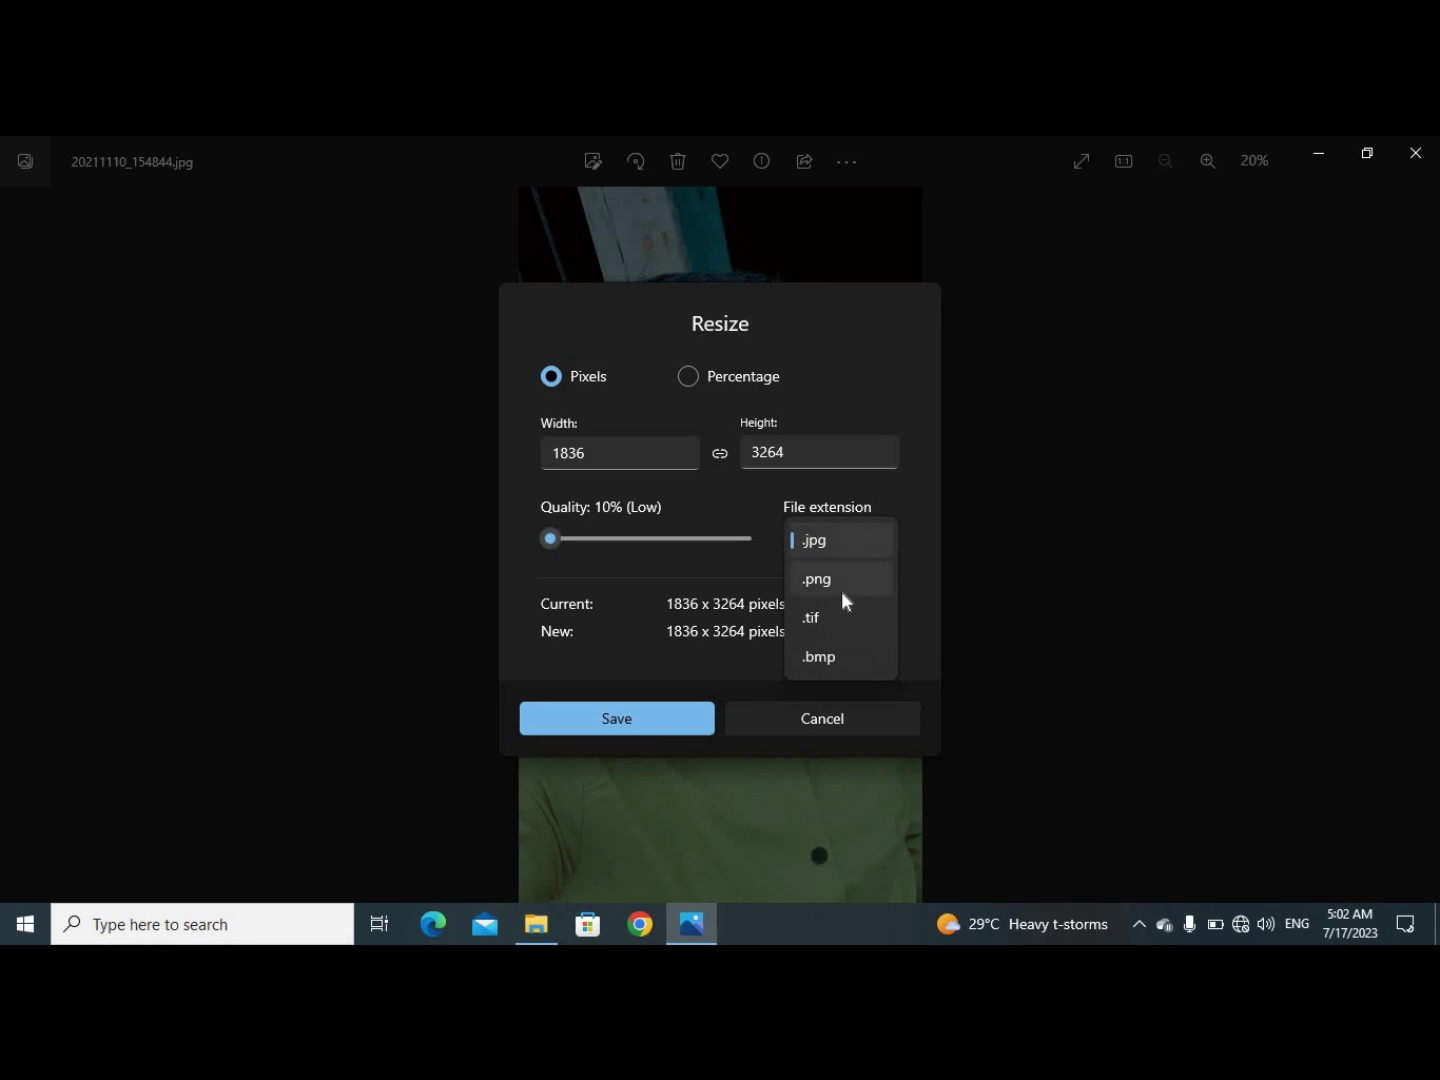
click(690, 375)
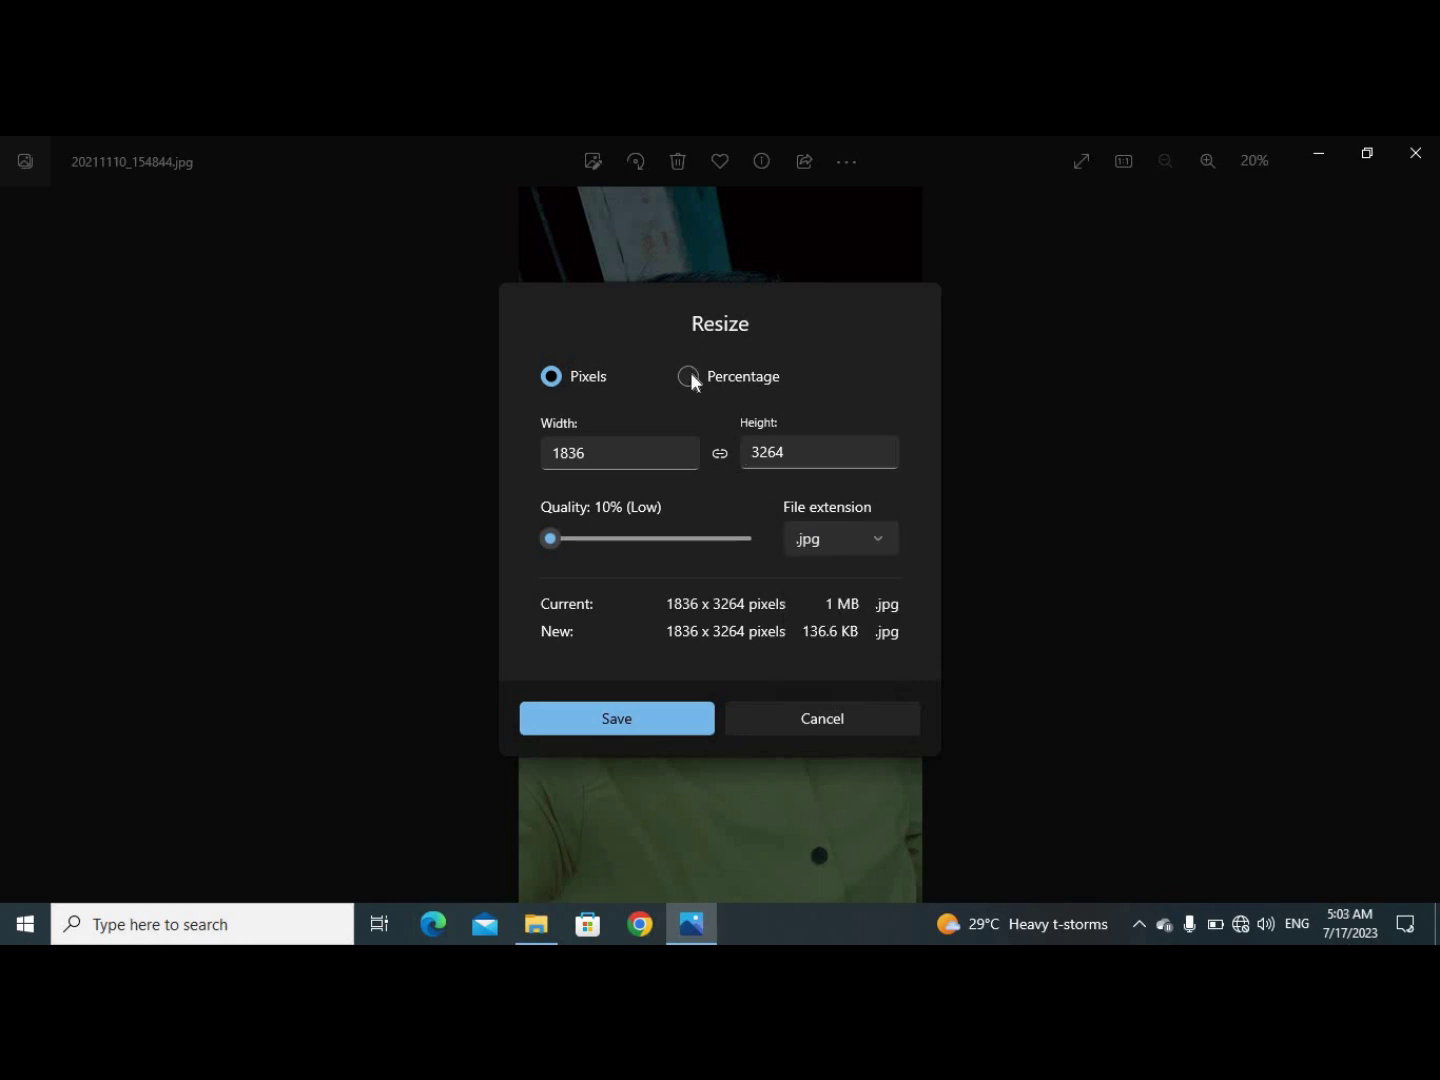
click(689, 376)
click(551, 377)
Save the reduced 20211110_154844.jpg into the E:\PDF NOTES folder
click(692, 717)
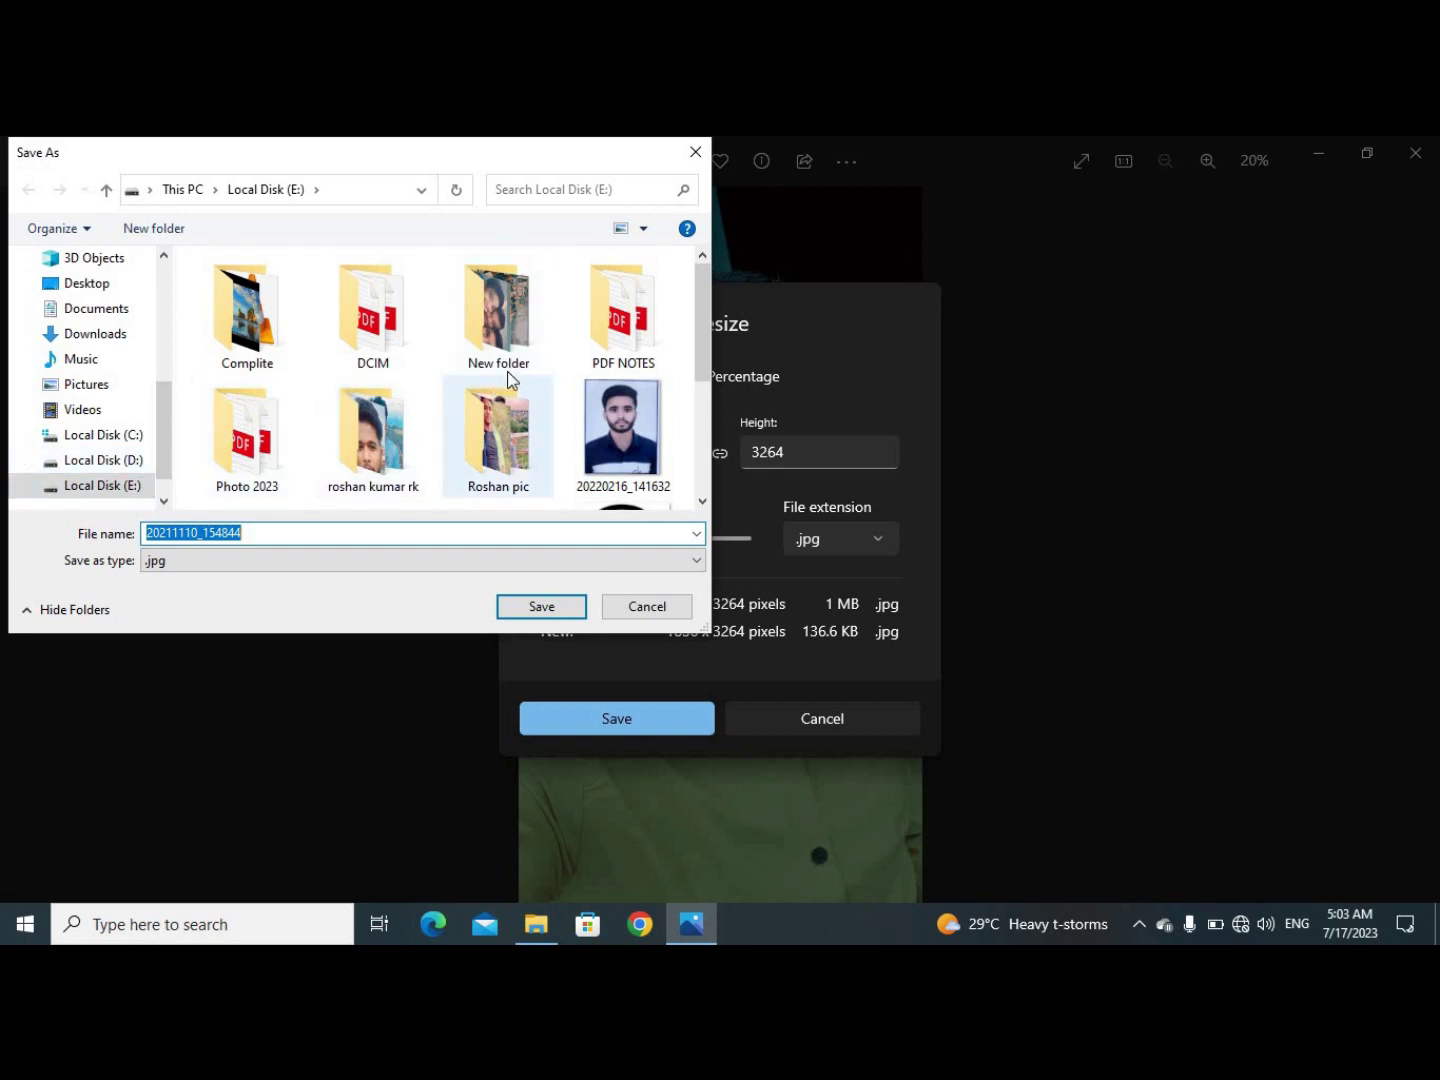
mouse_move(622, 313)
double_click(610, 352)
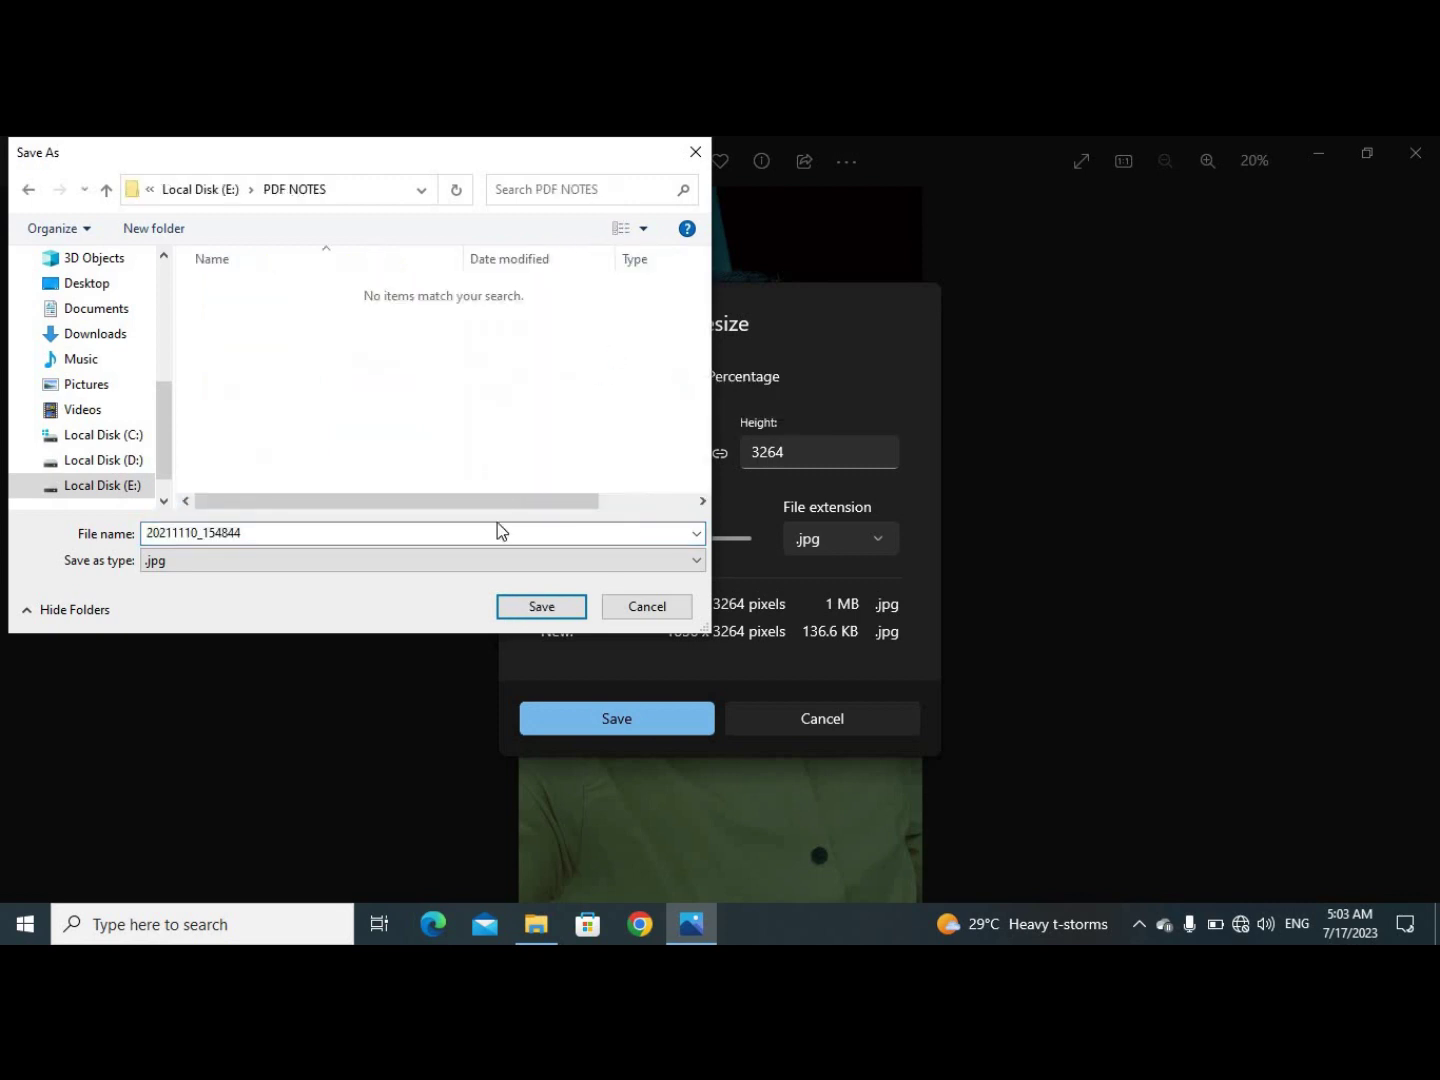
click(519, 602)
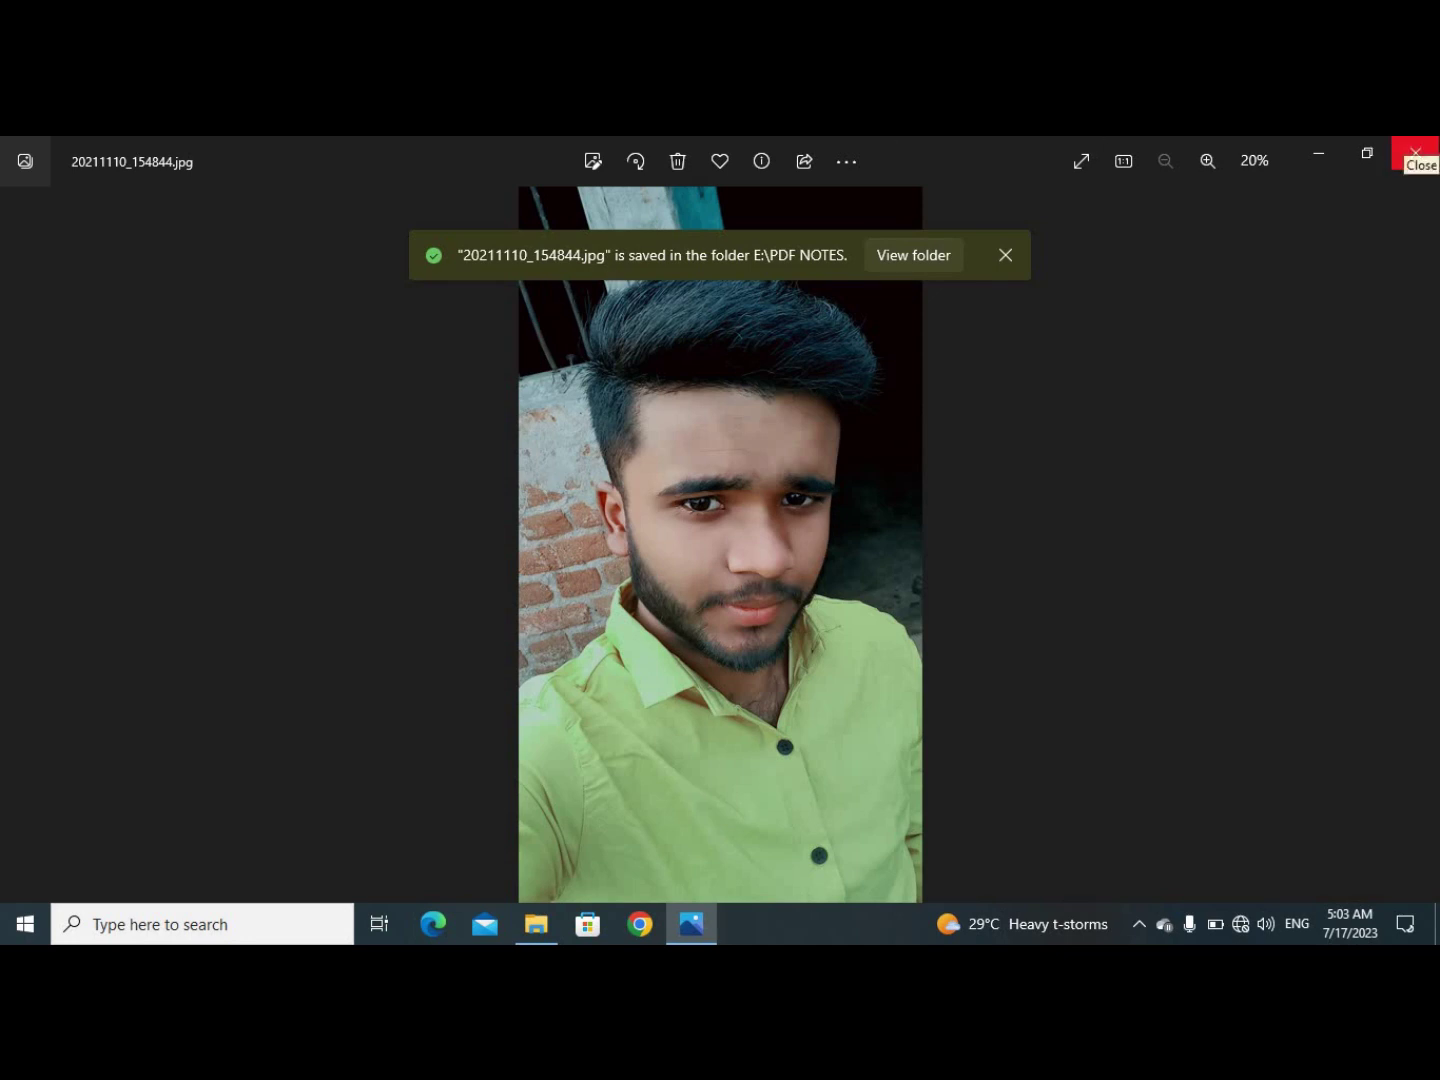
Close Photos and open E:\PDF NOTES in File Explorer to find the 136 KB JPG
click(1415, 153)
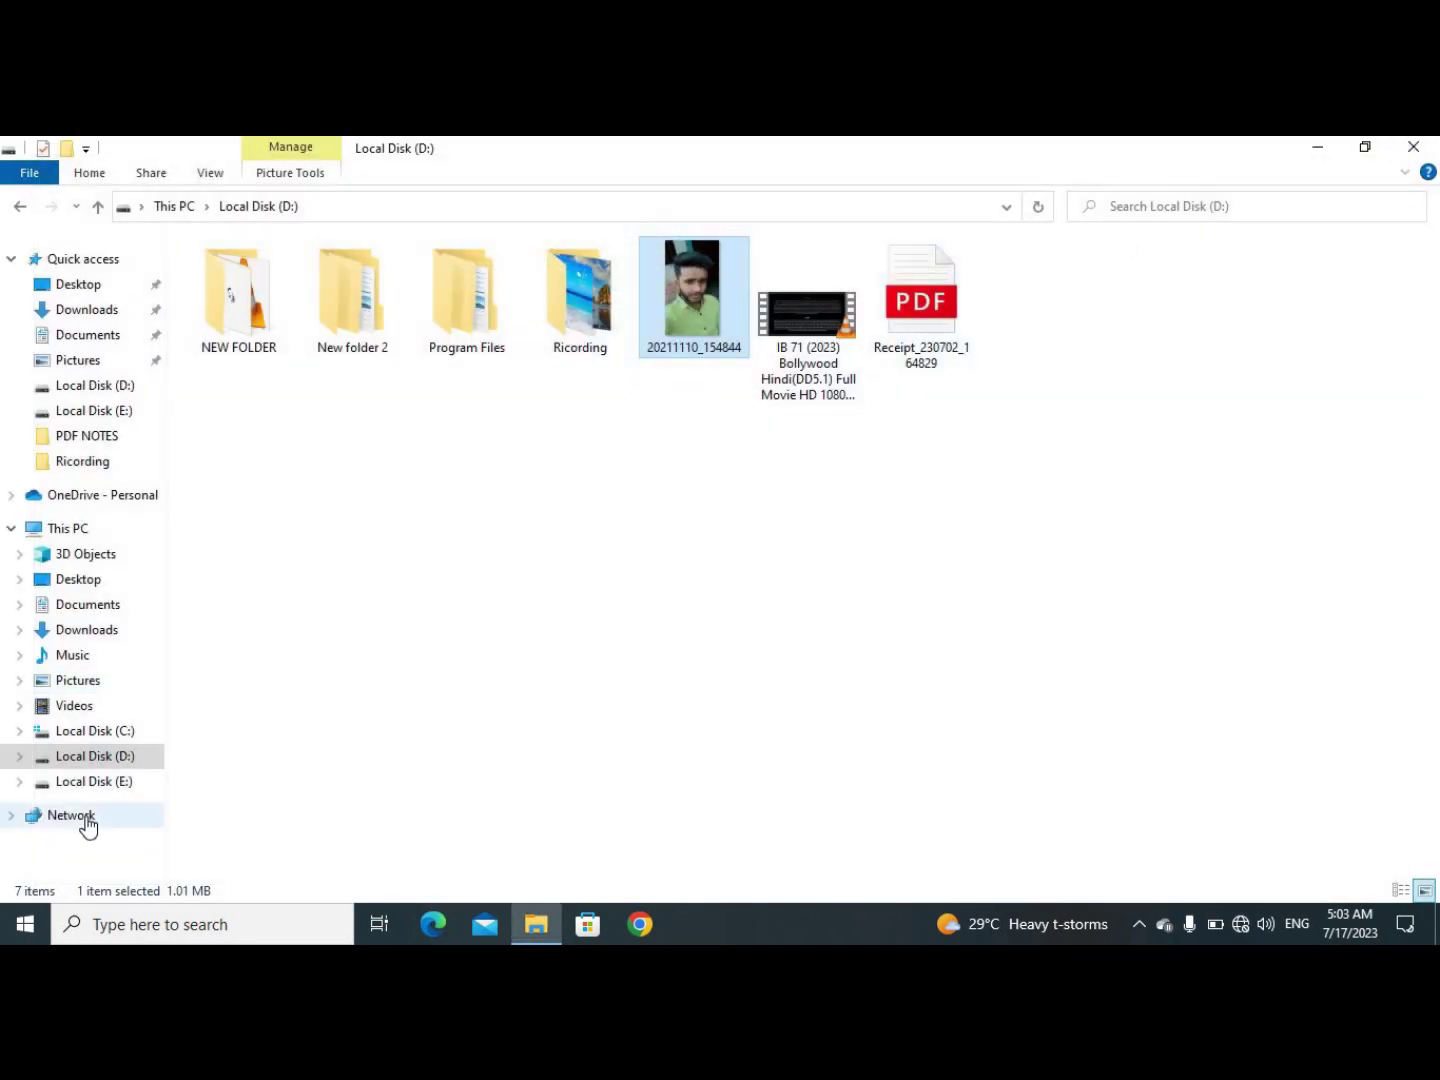
click(100, 782)
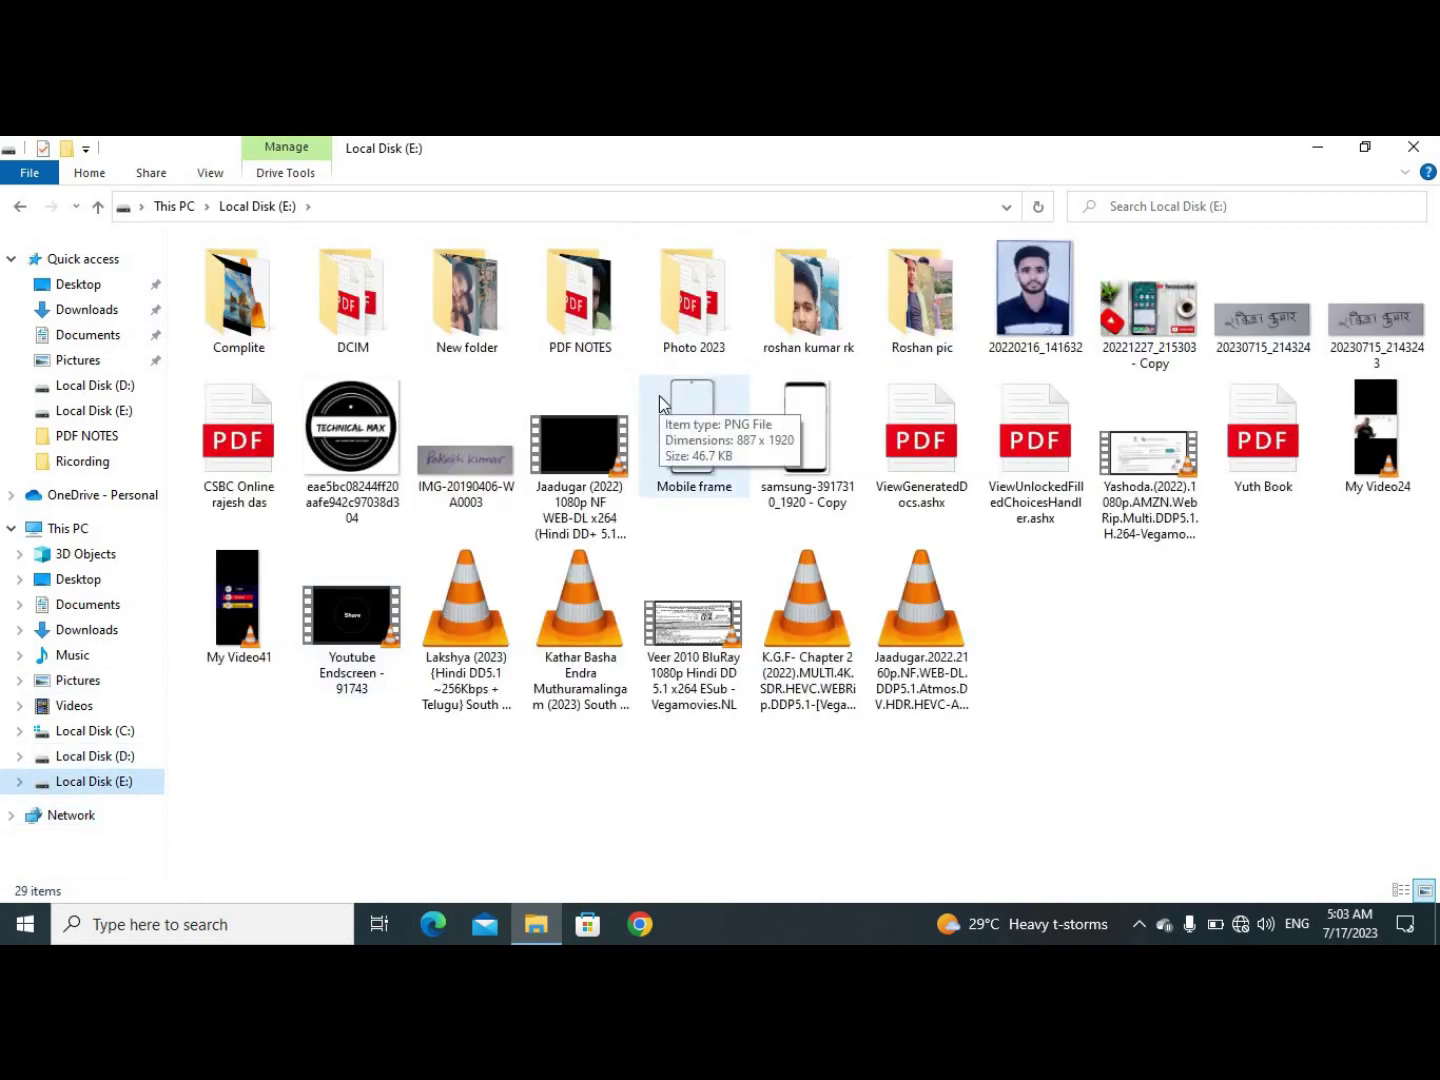
double_click(613, 343)
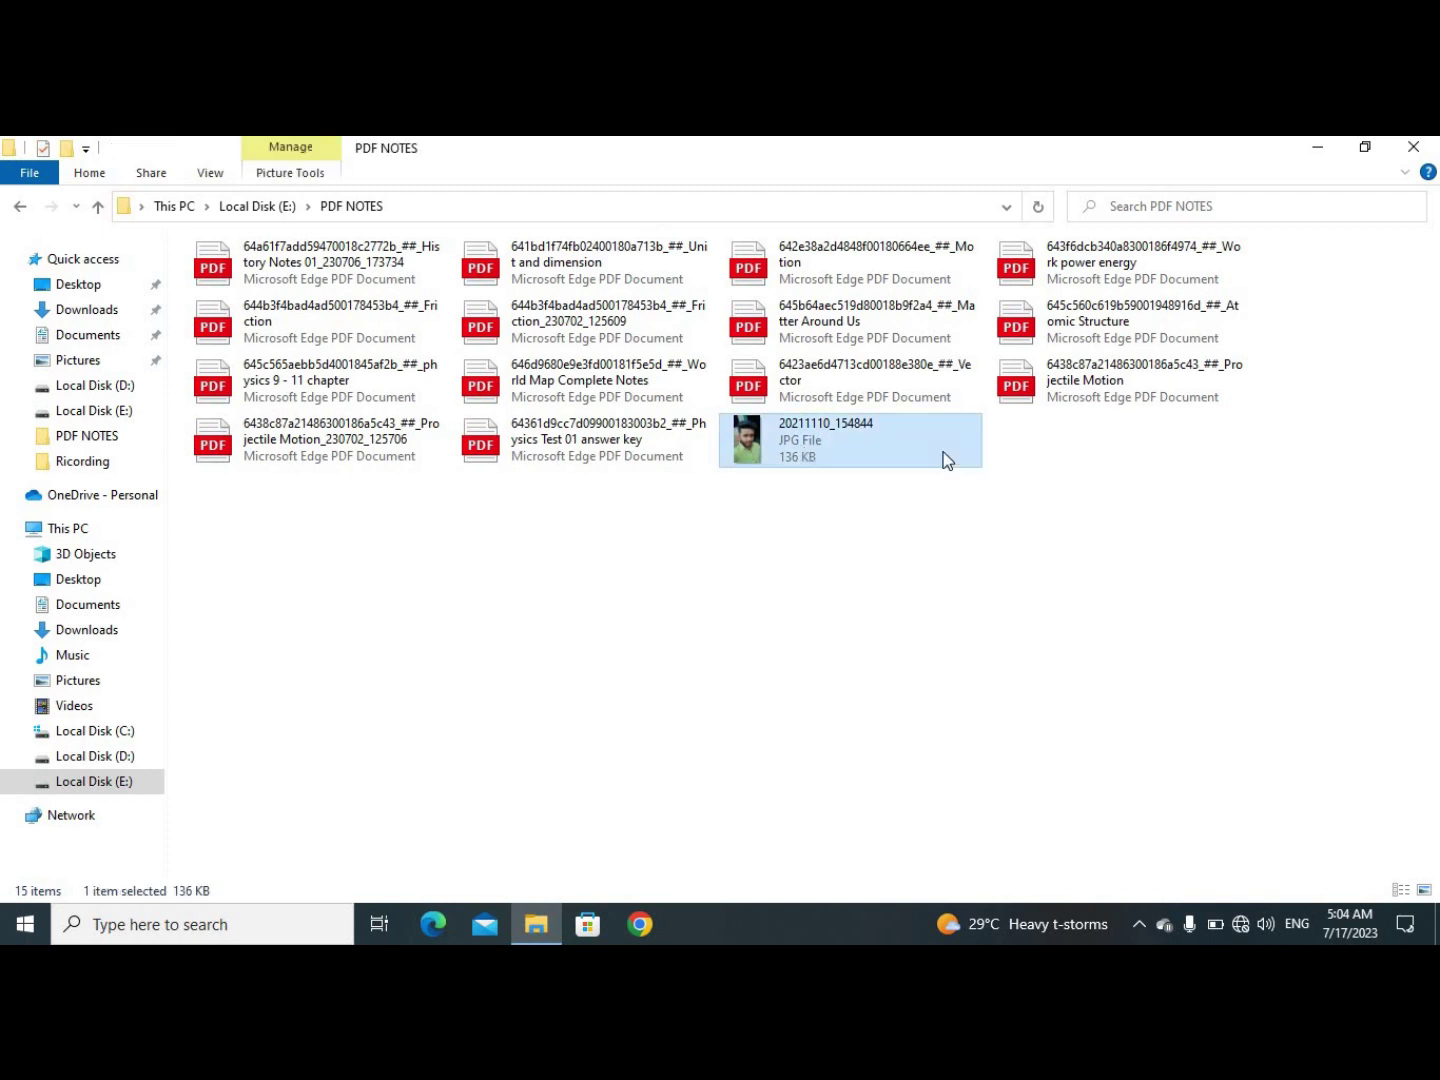
double_click(859, 451)
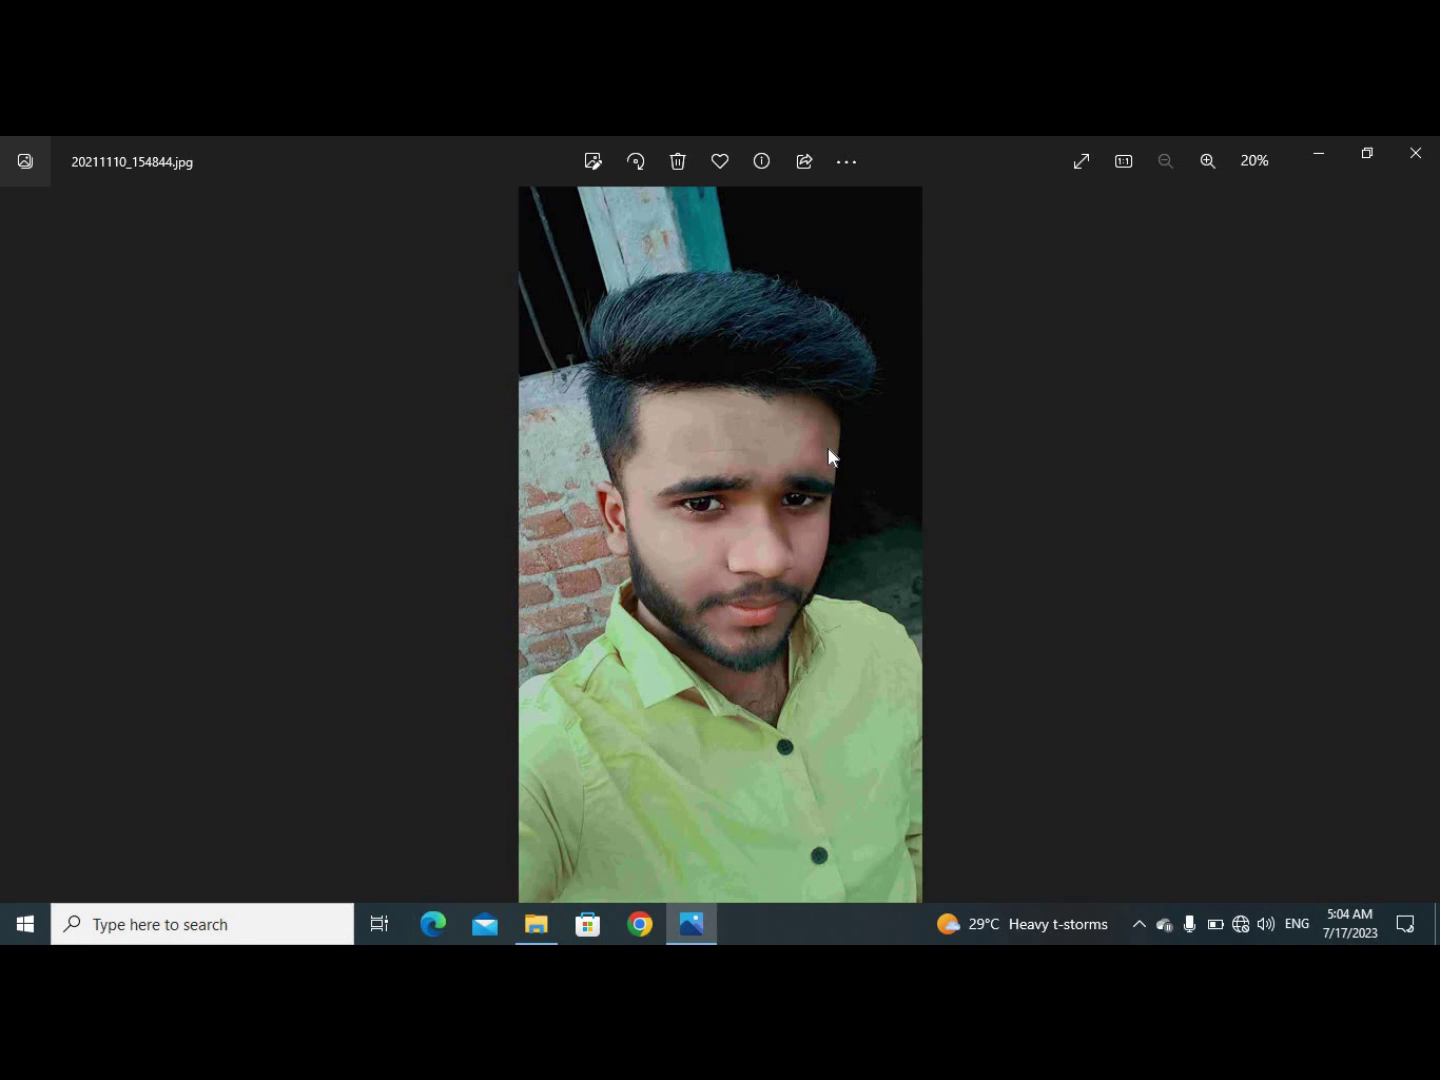
scroll(827, 447, up, 1)
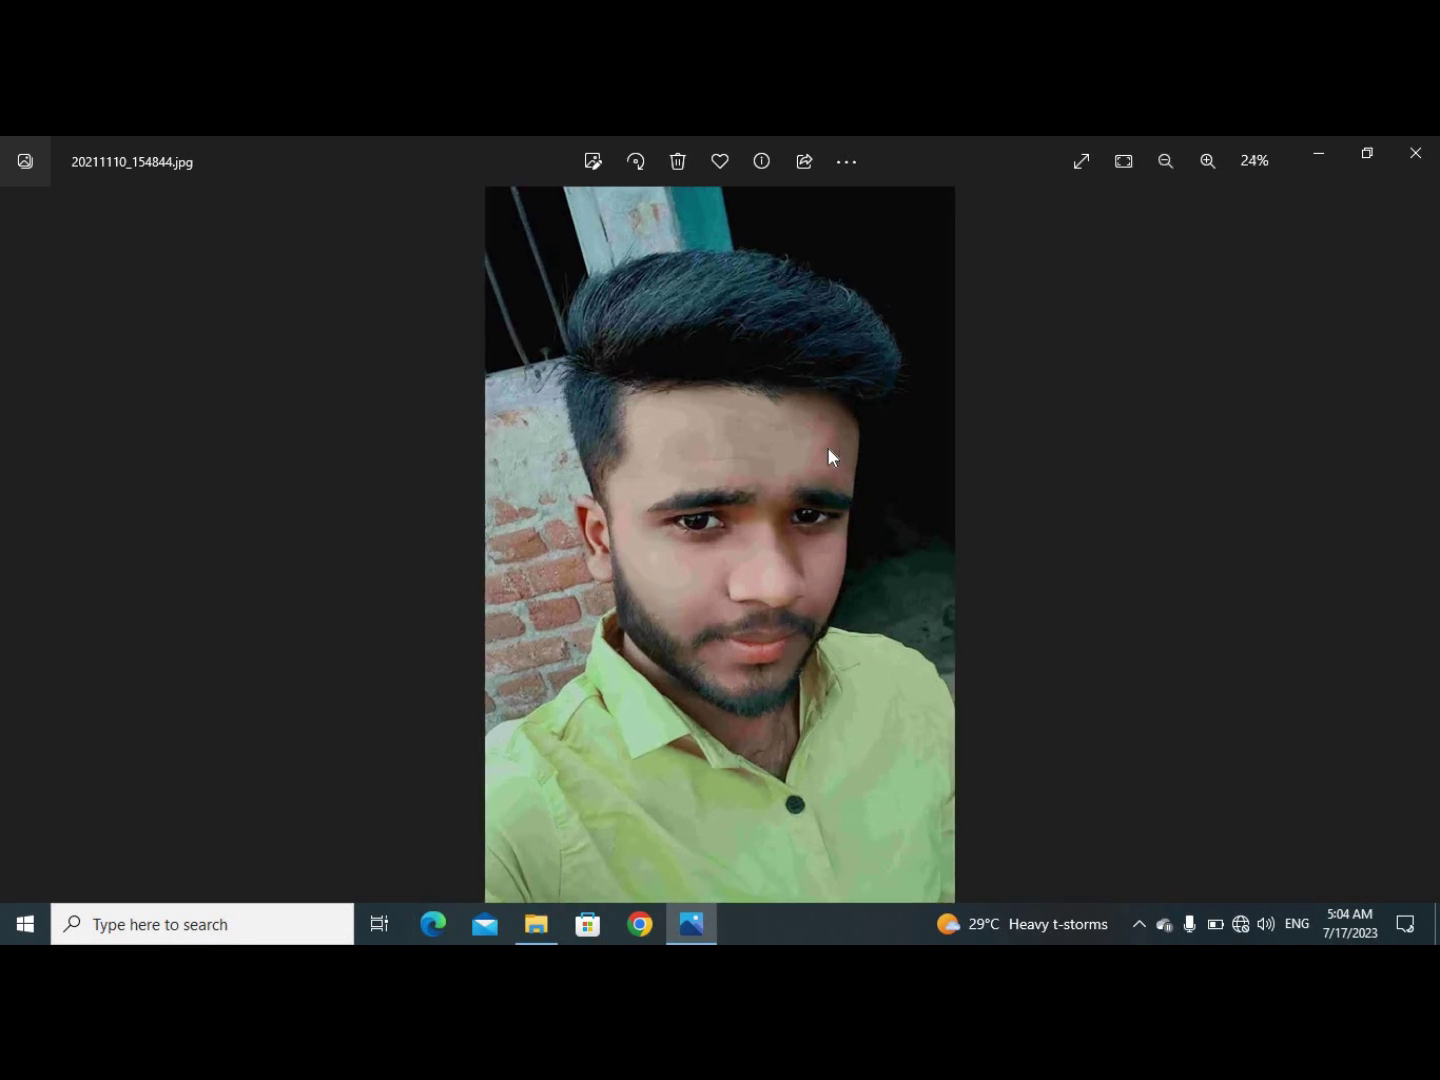
scroll(828, 450, down, 1)
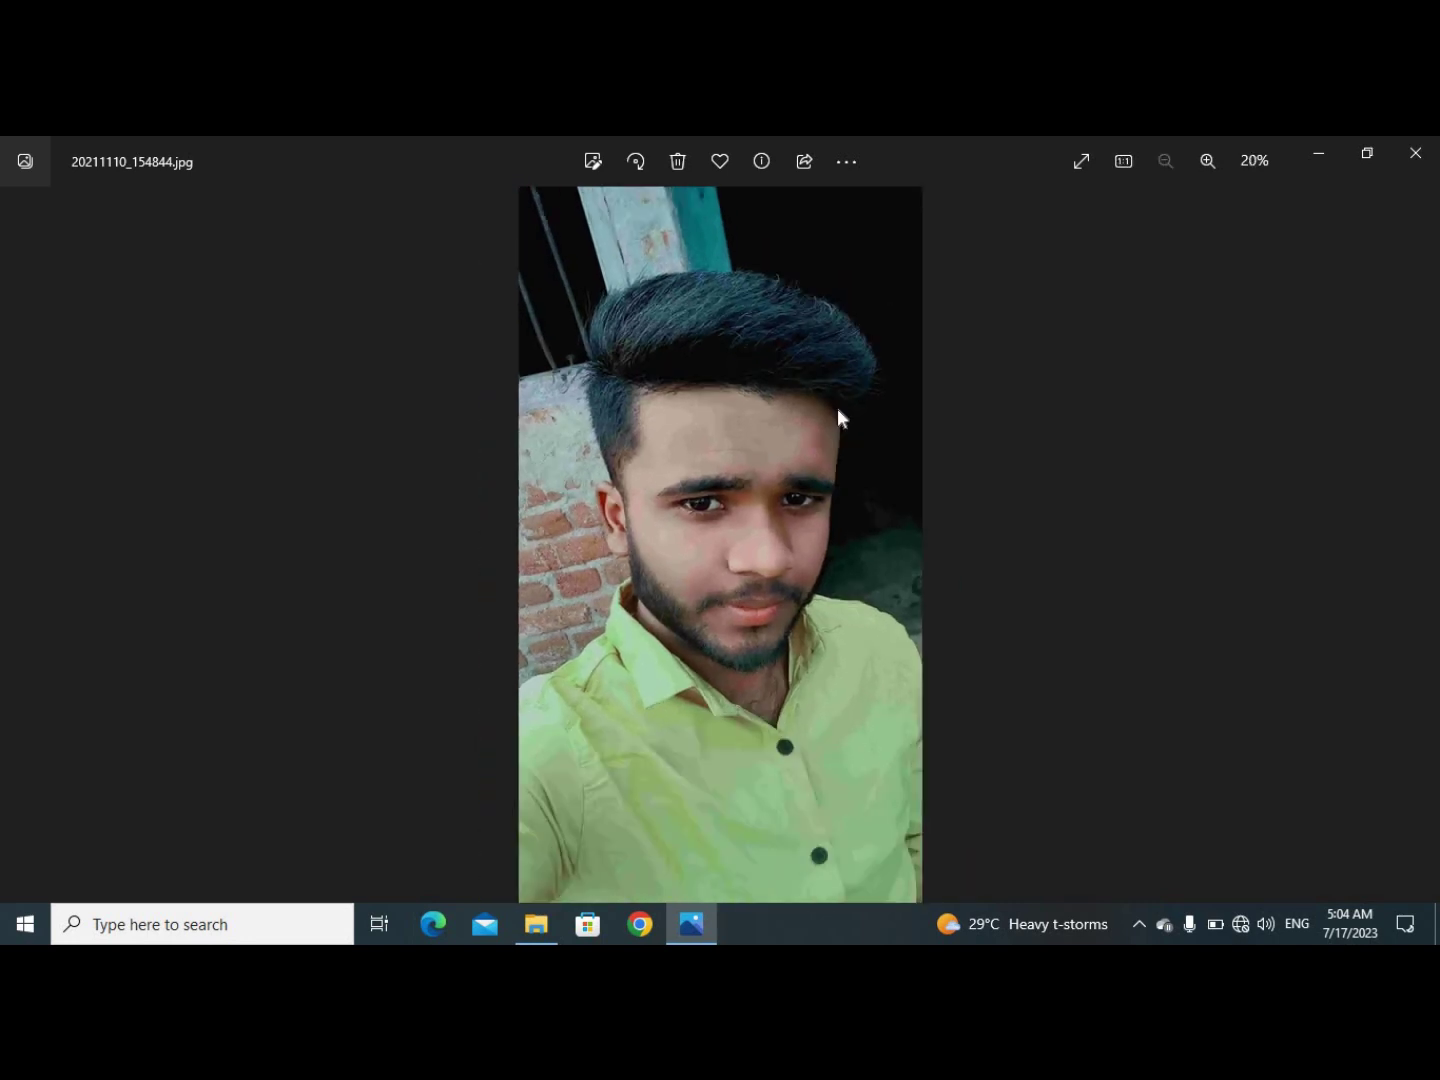
scroll(838, 410, up, 1)
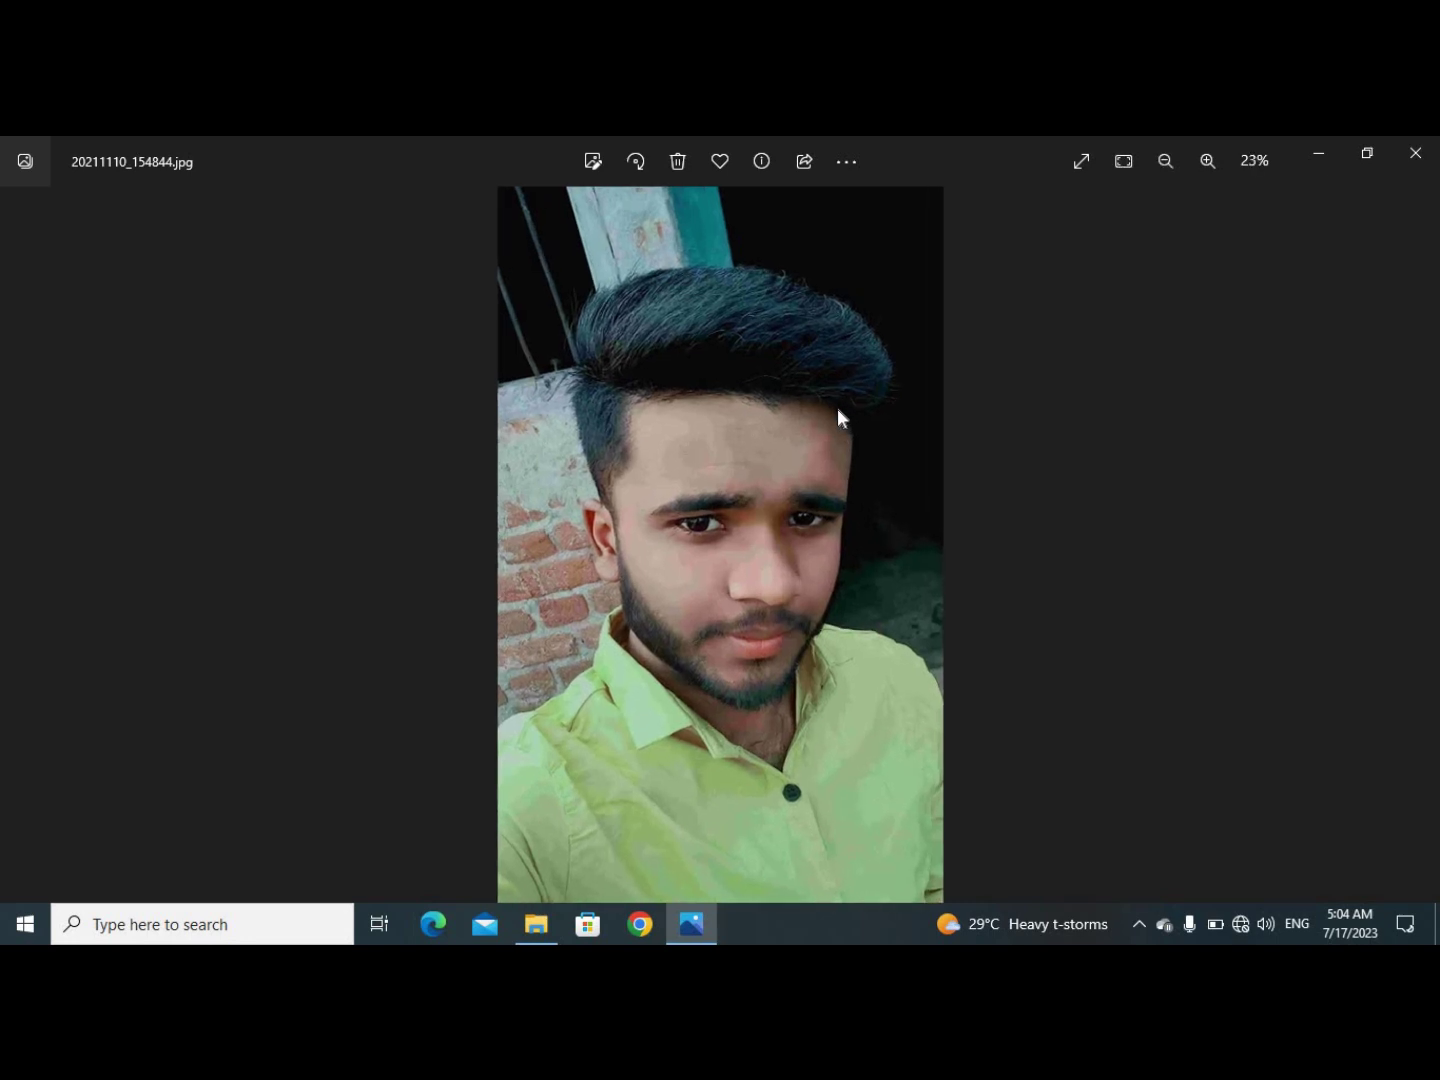
scroll(838, 411, down, 1)
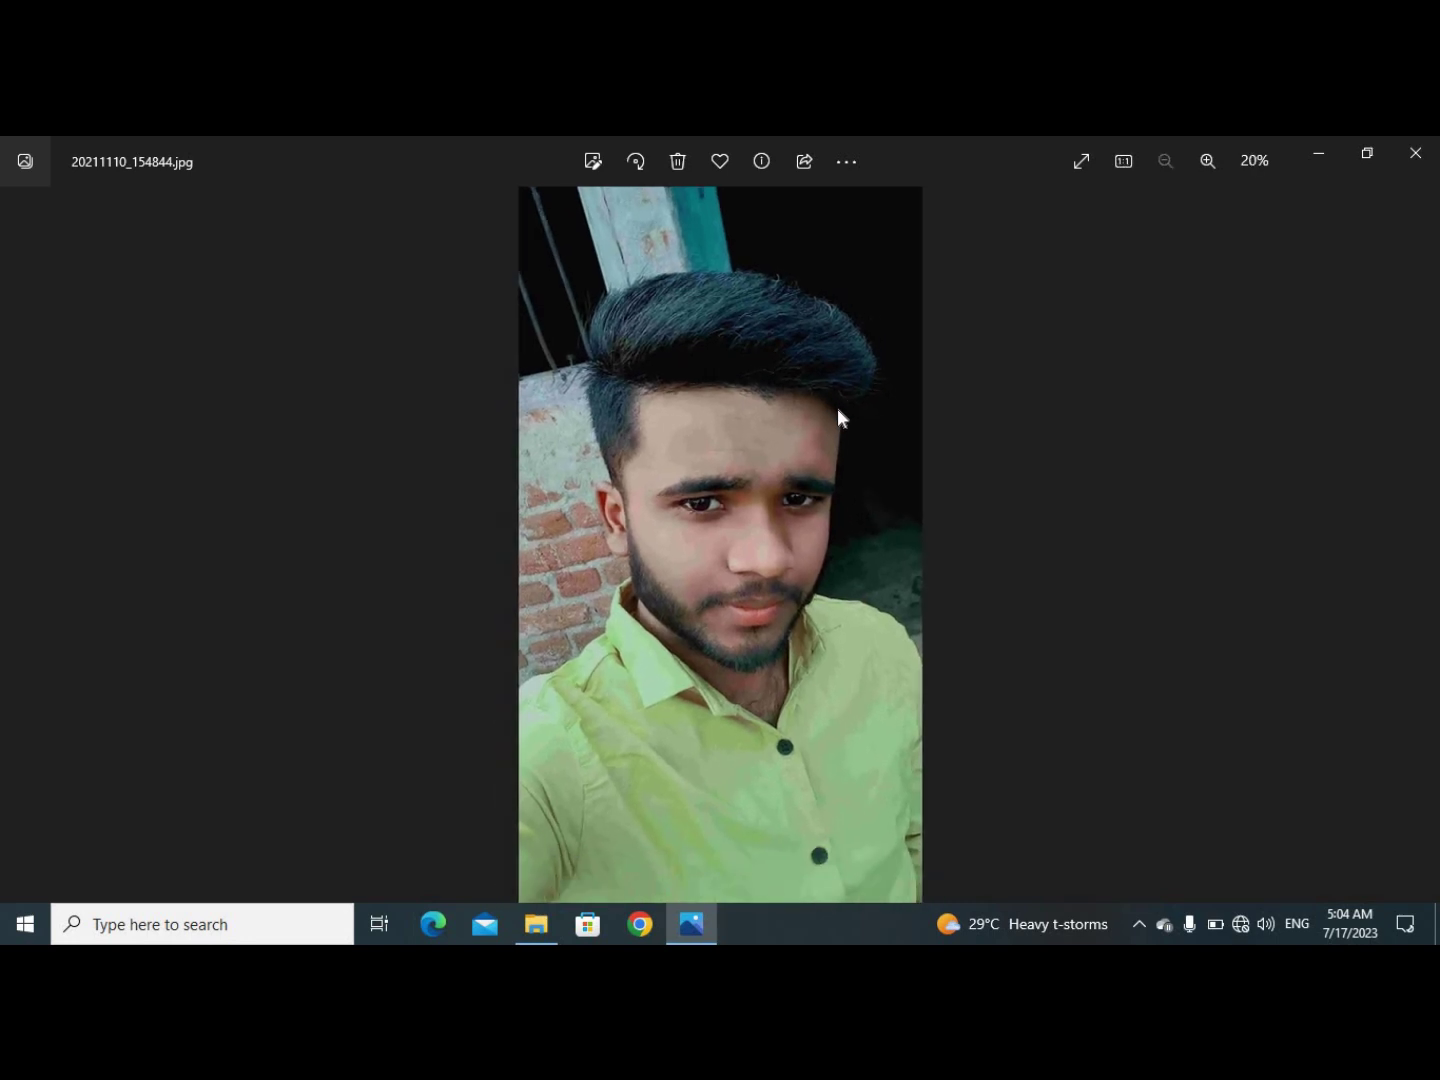
Close the photo viewer and the File Explorer window, returning to the desktop
click(1416, 153)
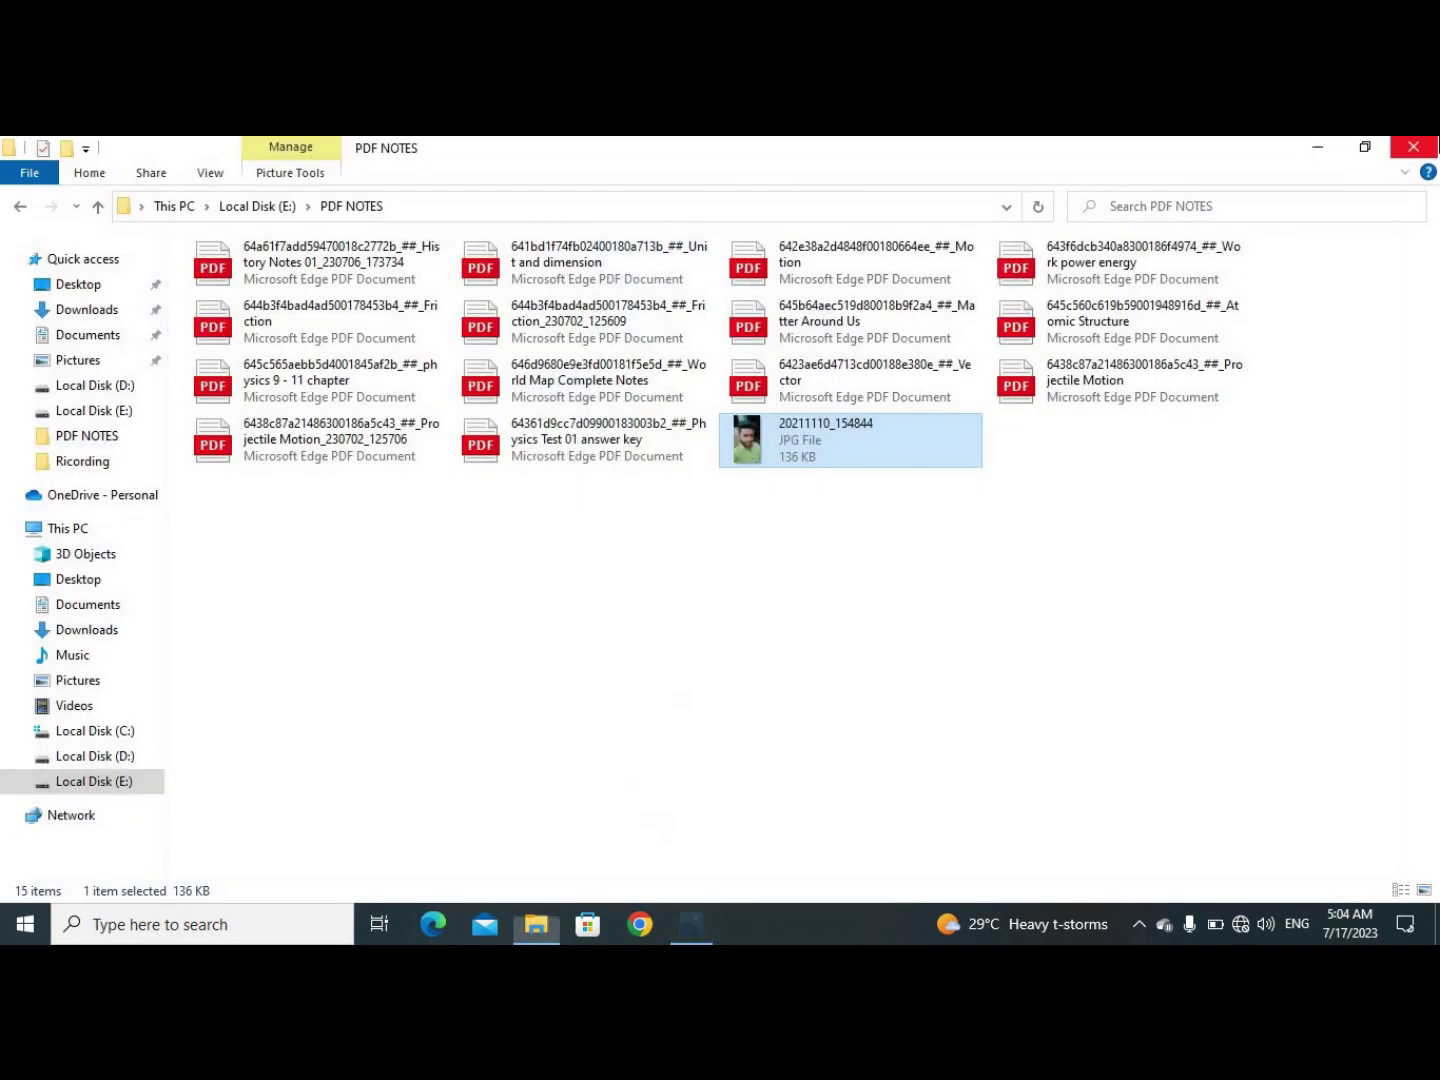
click(1413, 148)
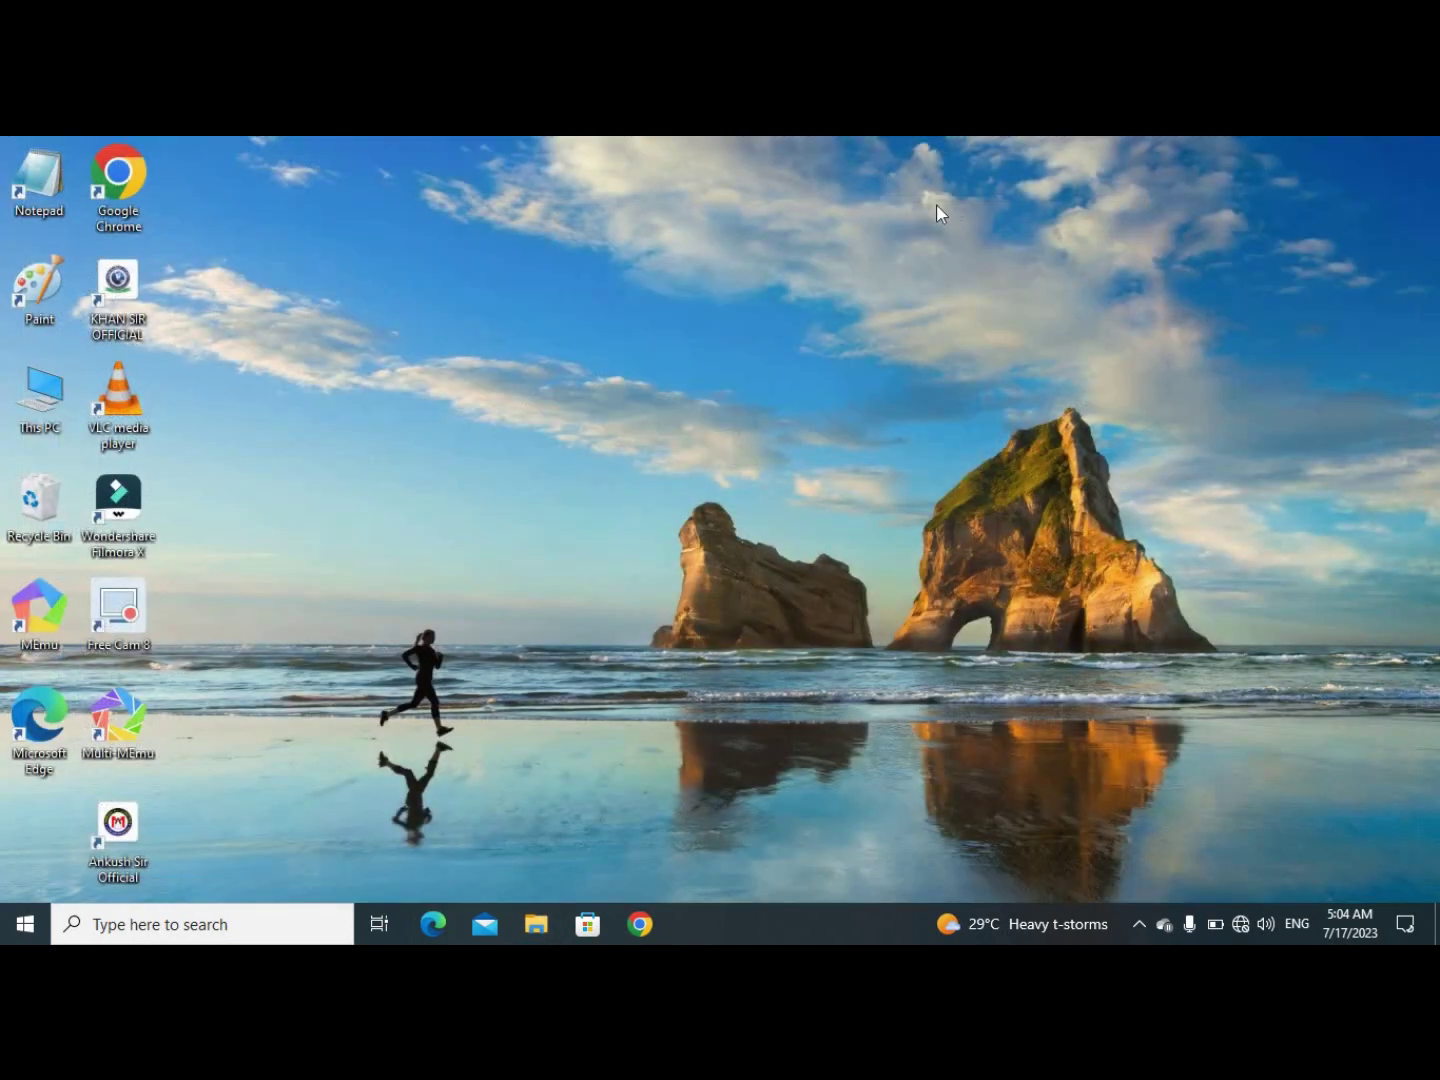